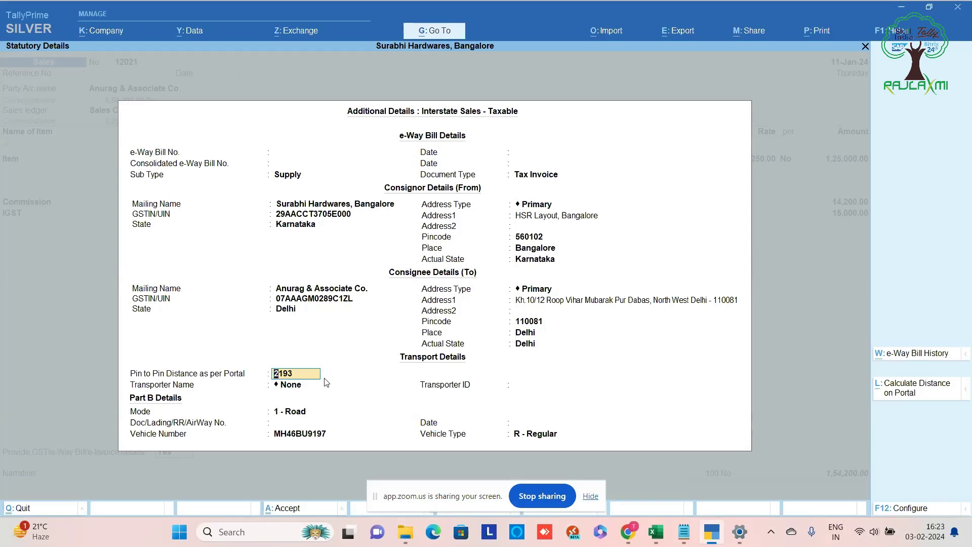
# Step: Keep the pin-to-pin distance, transporter, road mode and vehicle details, and accept the e-Way Bill details of the Anurag & Associate Co. sales voucher
pyautogui.press('Return')
pyautogui.press('Return')
pyautogui.press('Return')
pyautogui.press('Return')
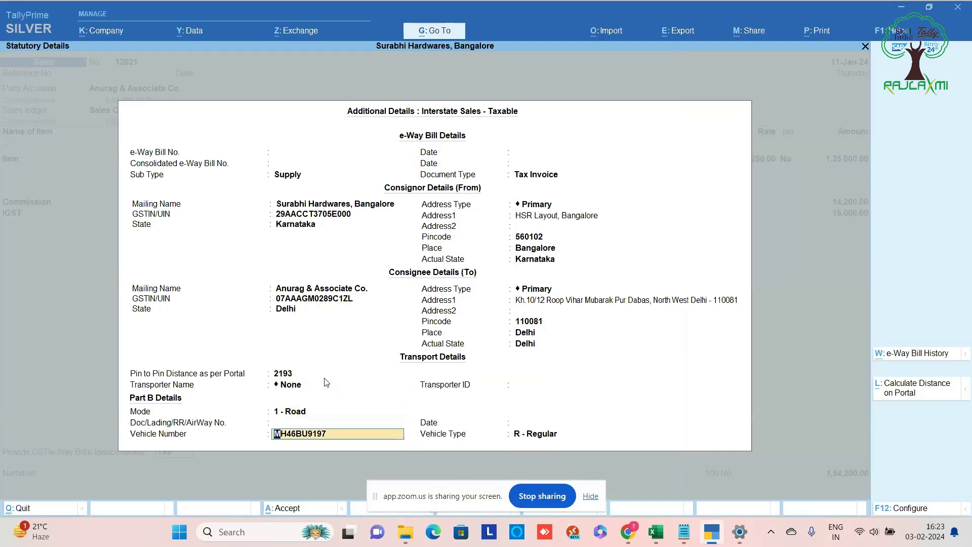
pyautogui.press('Return')
pyautogui.press('Return')
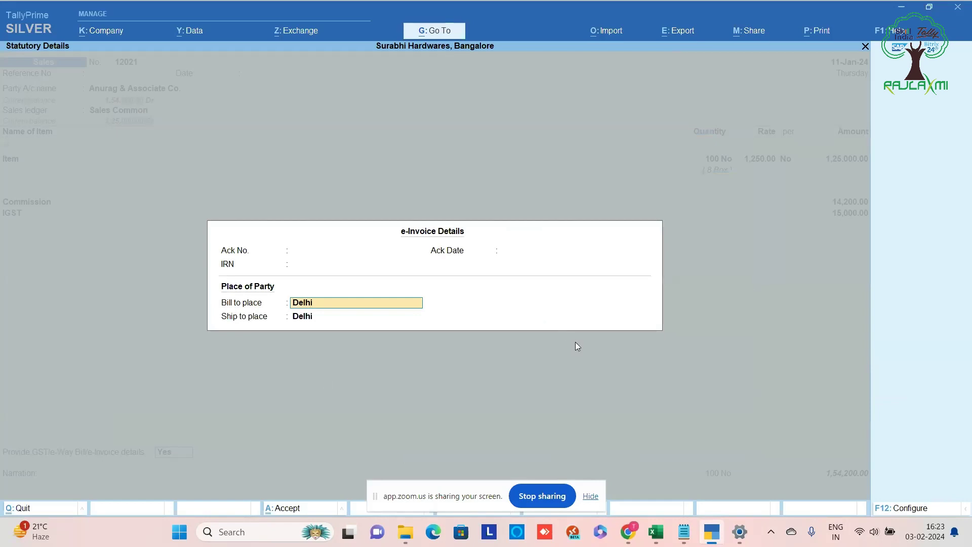
# Step: Set Provide Dispatch From details to Yes in the configuration of the voucher's e-Invoice details
pyautogui.press('Up')
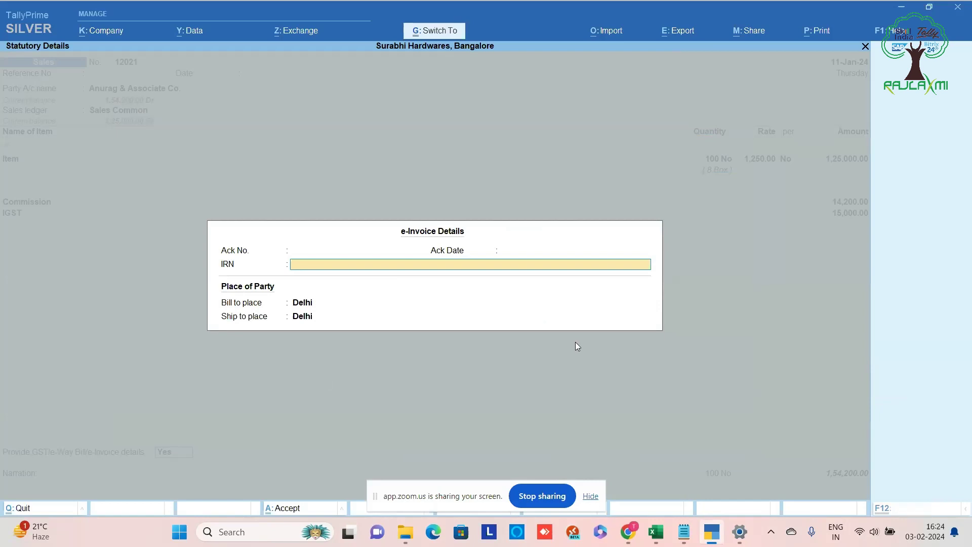
pyautogui.hotkey('ctrl', 'a')
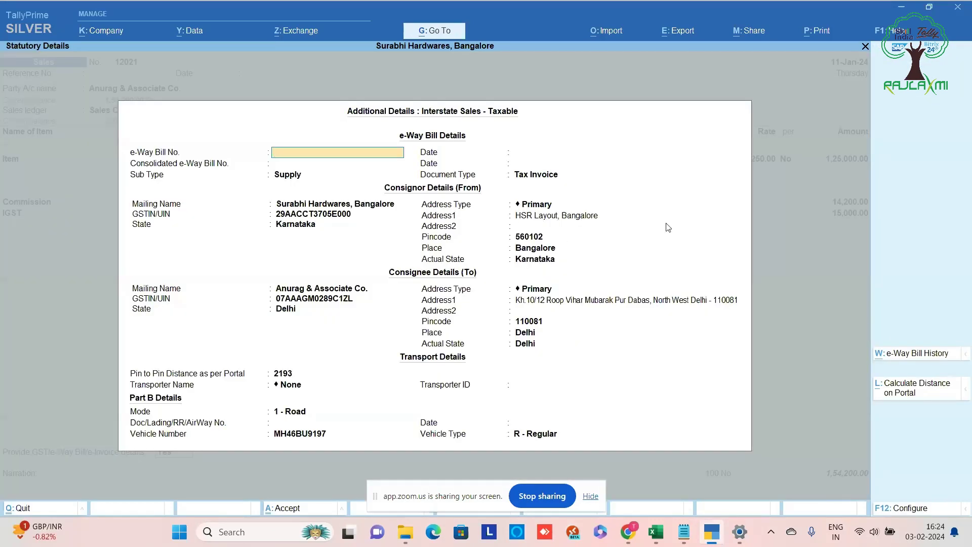
pyautogui.press('ctrl')
pyautogui.hotkey('ctrl', 'a')
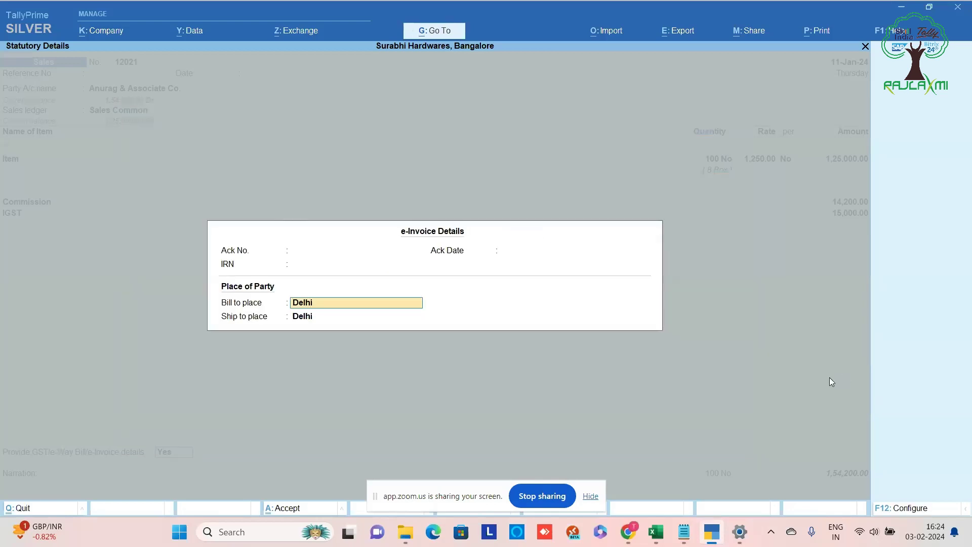
pyautogui.press('F12')
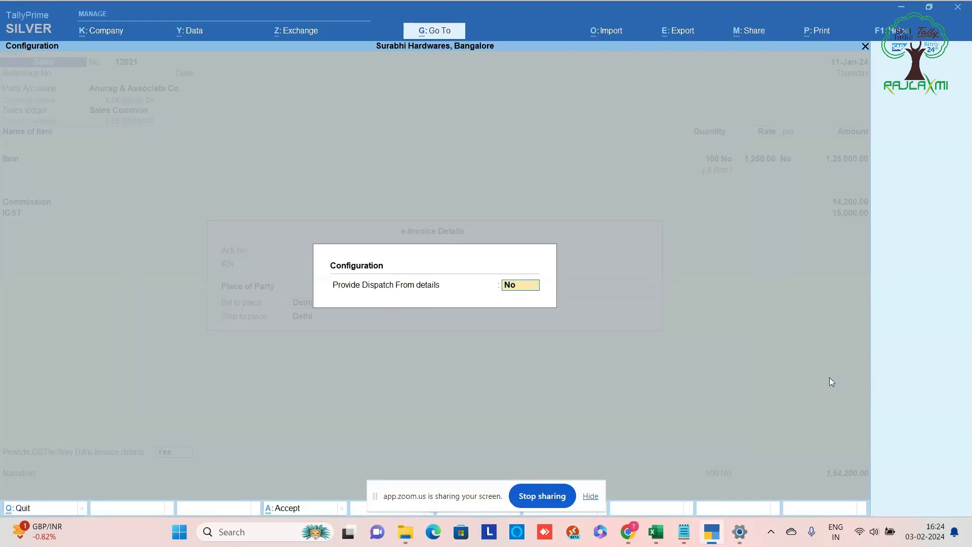
pyautogui.write('y')
pyautogui.press('Return')
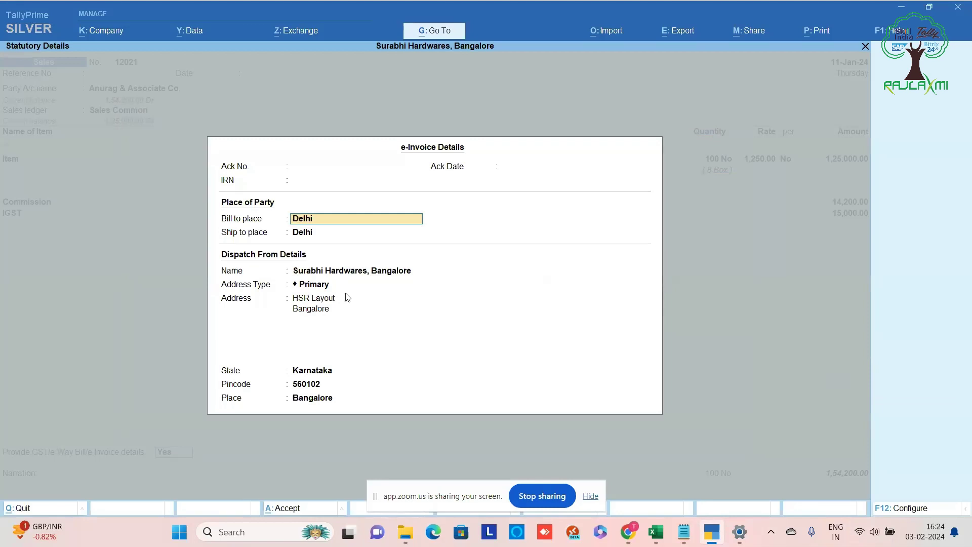
# Step: Examine the place of party and the Dispatch From name, address type and address in the e-Invoice details
pyautogui.press('Return')
pyautogui.press('Return')
pyautogui.press('Return')
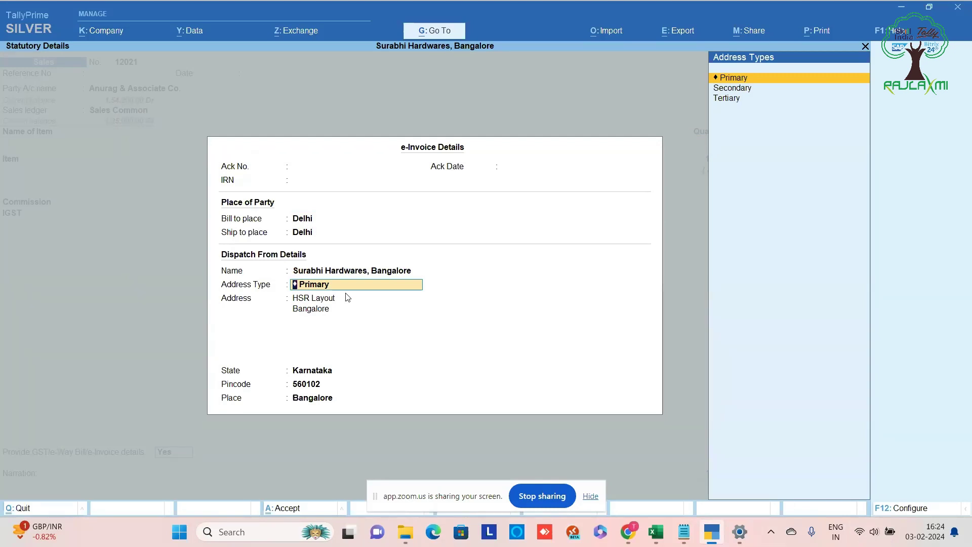
pyautogui.press('Return')
pyautogui.press('BackSpace')
pyautogui.press('BackSpace')
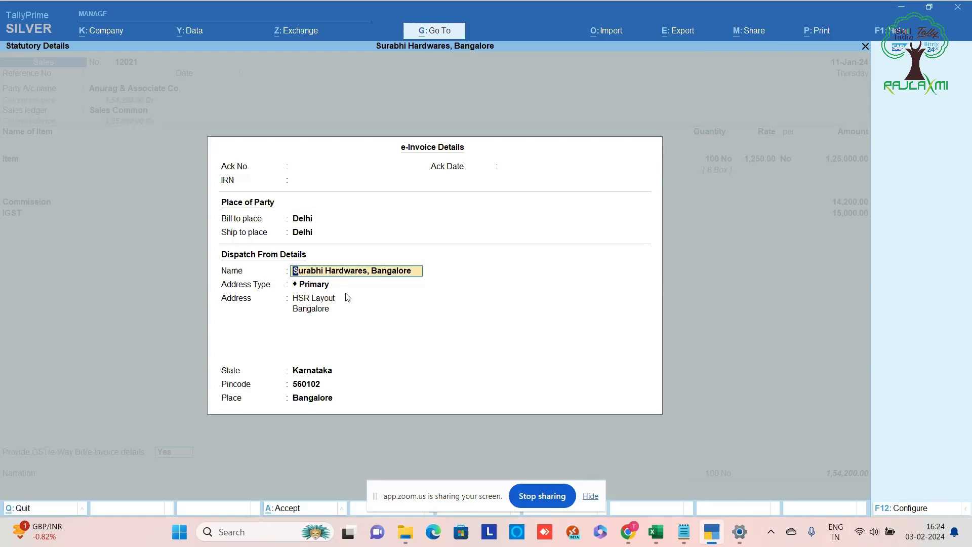
pyautogui.press('BackSpace')
pyautogui.press('BackSpace')
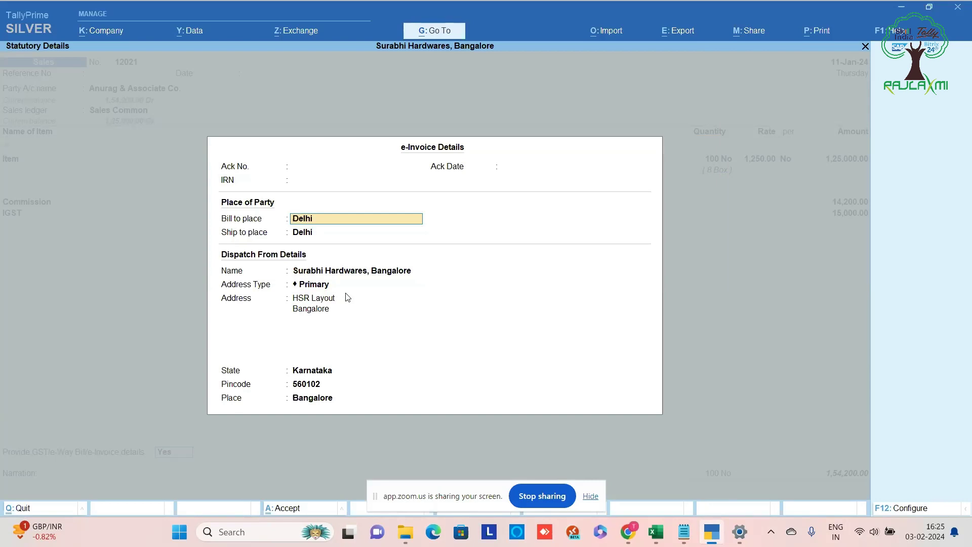
pyautogui.press('Return')
pyautogui.press('Return')
pyautogui.press('Return')
pyautogui.press('Return')
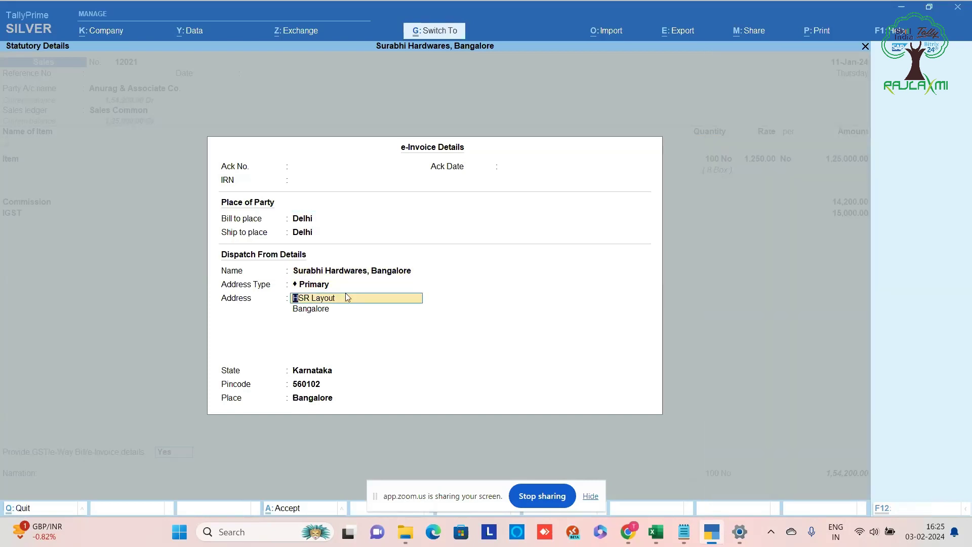
# Step: Accept the e-Invoice details and save the voucher without sending it for e-Invoice and e-Way Bill generation
pyautogui.hotkey('ctrl', 'a')
pyautogui.press('Return')
pyautogui.press('Return')
pyautogui.press('Return')
pyautogui.press('Return')
pyautogui.press('Return')
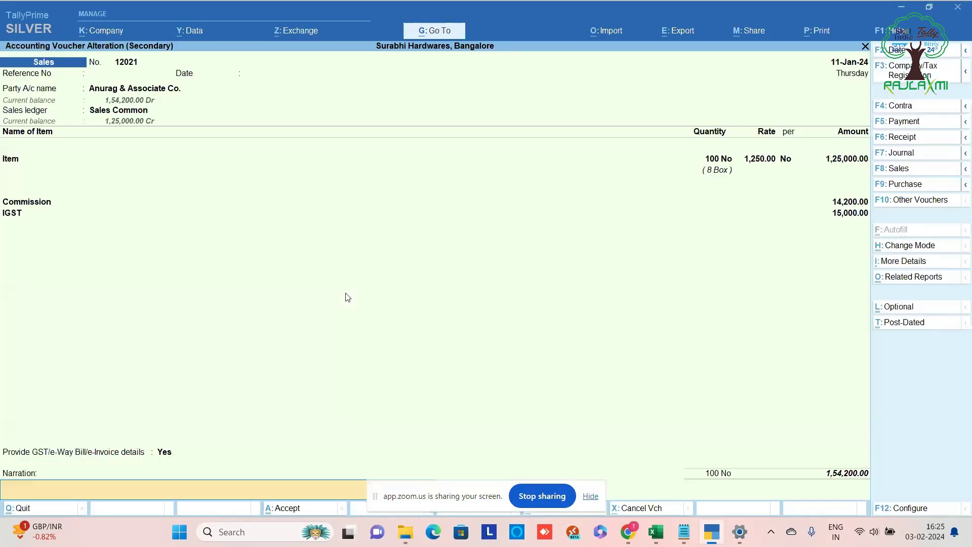
pyautogui.press('Return')
pyautogui.press('Return')
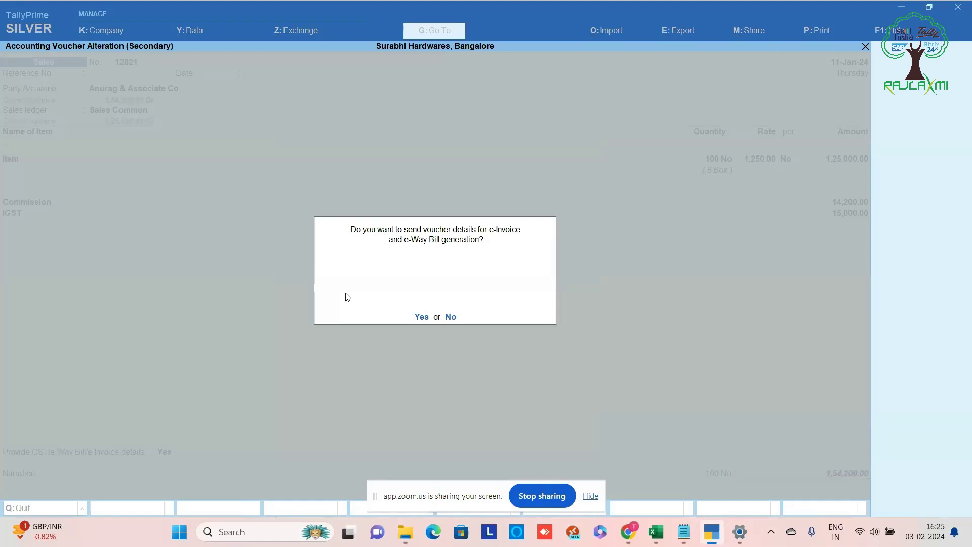
pyautogui.press('n')
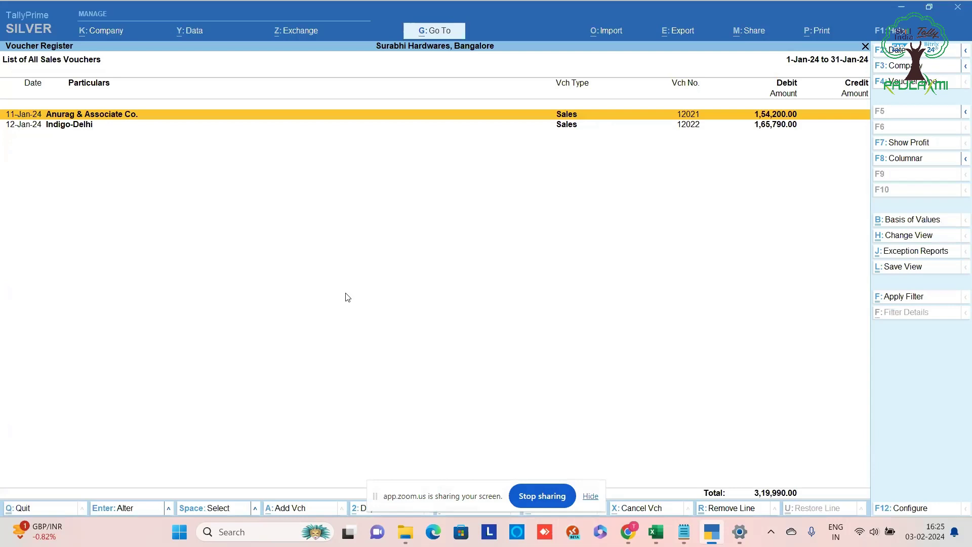
# Step: Open the 12-Jan-24 Indigo-Delhi sales voucher from the Voucher Register for alteration
pyautogui.press('Down')
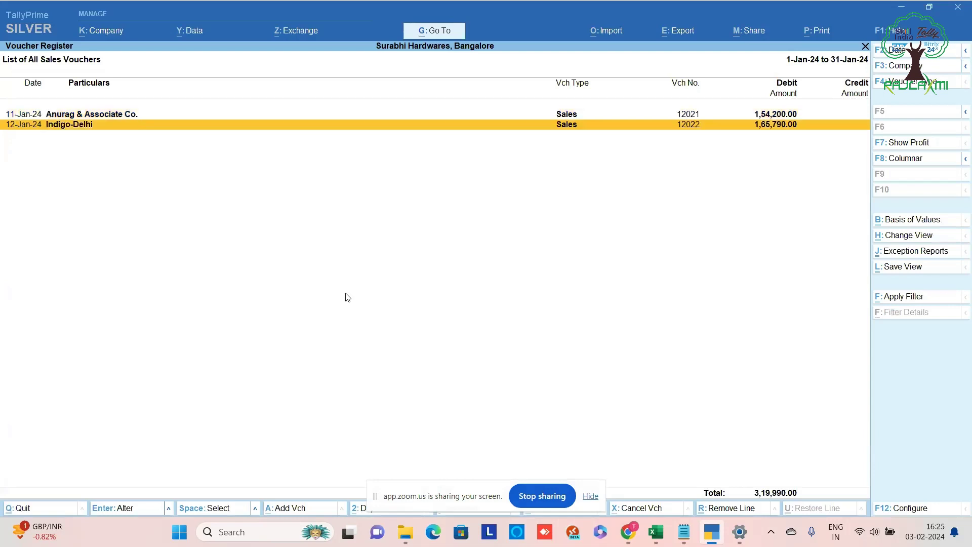
pyautogui.press('Return')
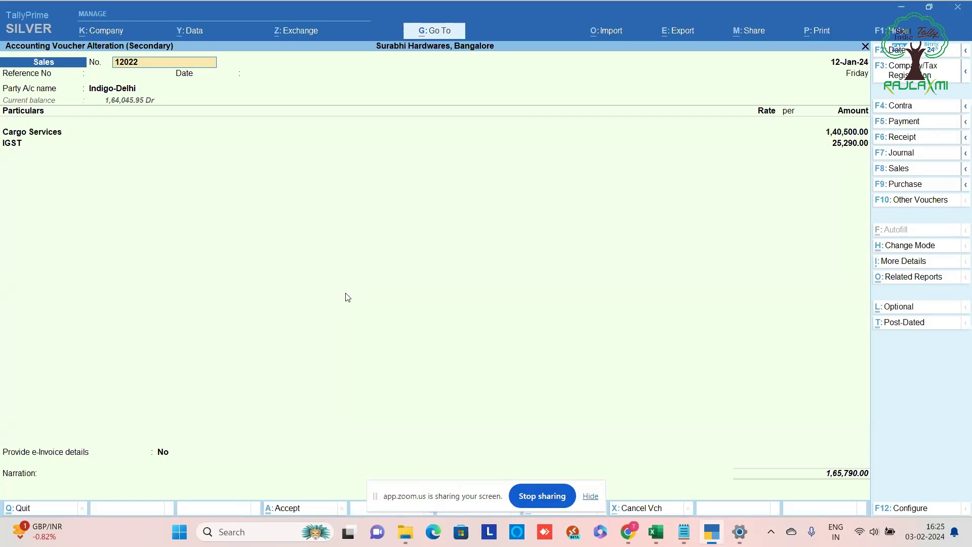
pyautogui.press('Return')
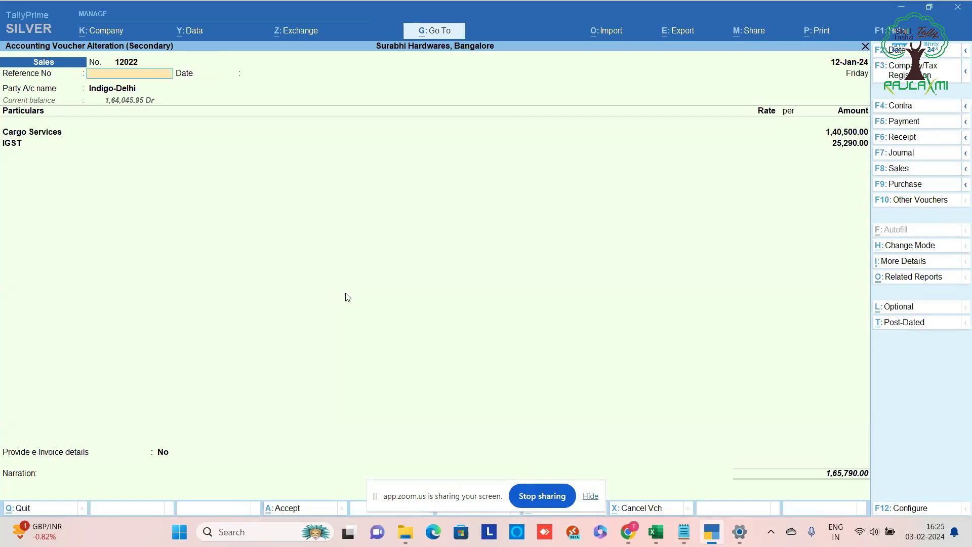
# Step: Open the Indigo-Delhi party ledger to review its mailing and GST registration details, and quit it without saving
pyautogui.press('Return')
pyautogui.press('Return')
pyautogui.hotkey('ctrl', 'Return')
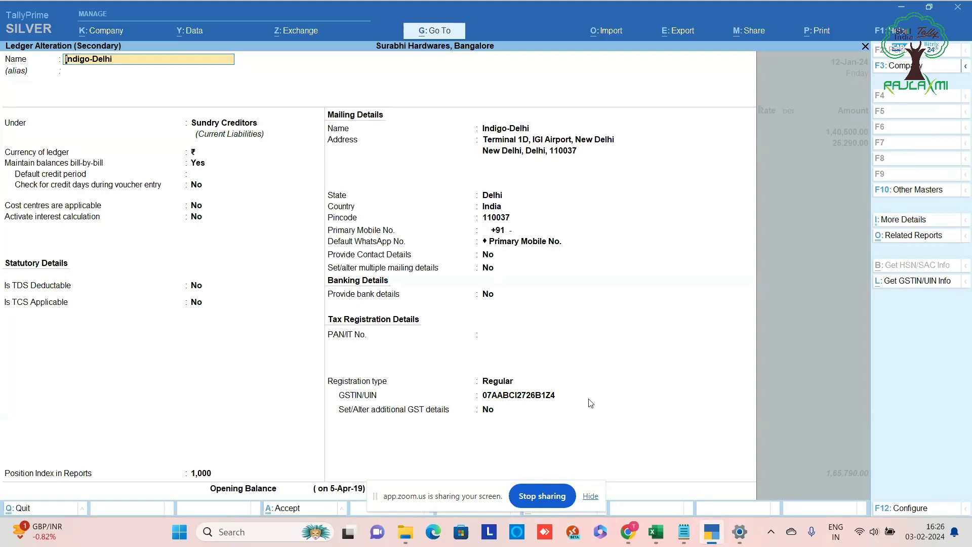
pyautogui.press('BackSpace')
pyautogui.press('Escape')
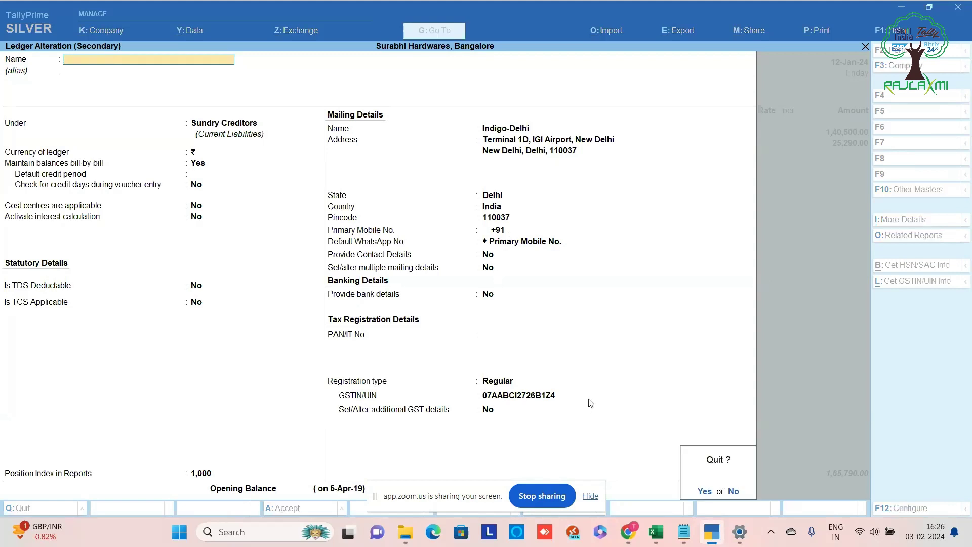
pyautogui.press('y')
pyautogui.press('Return')
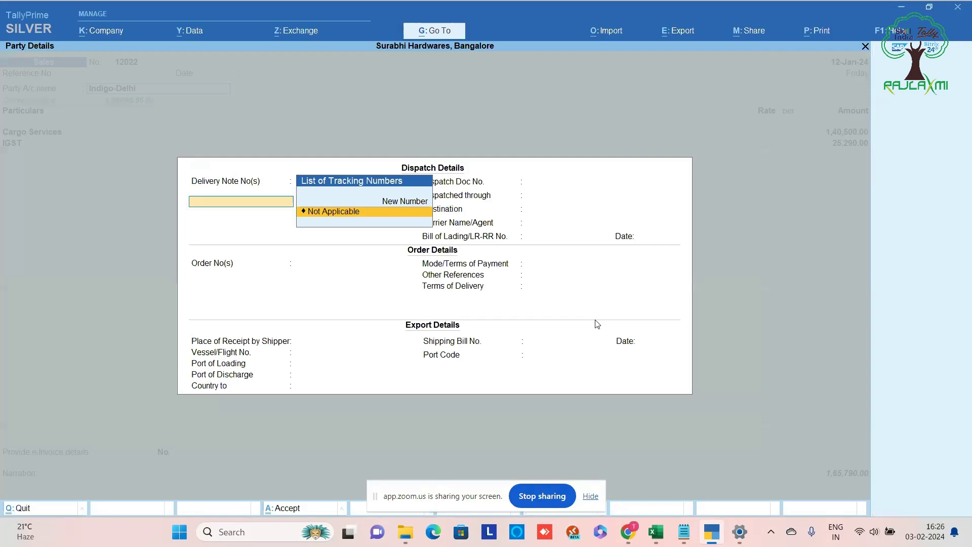
# Step: Leave the dispatch and order details blank and change the voucher mode to Item Invoice
pyautogui.press('Escape')
pyautogui.hotkey('ctrl', 'a')
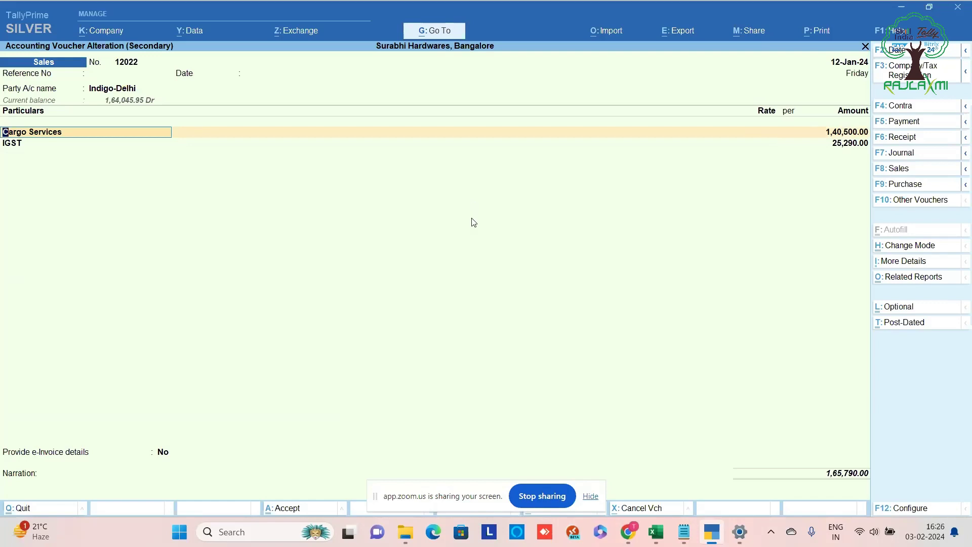
pyautogui.click(910, 245)
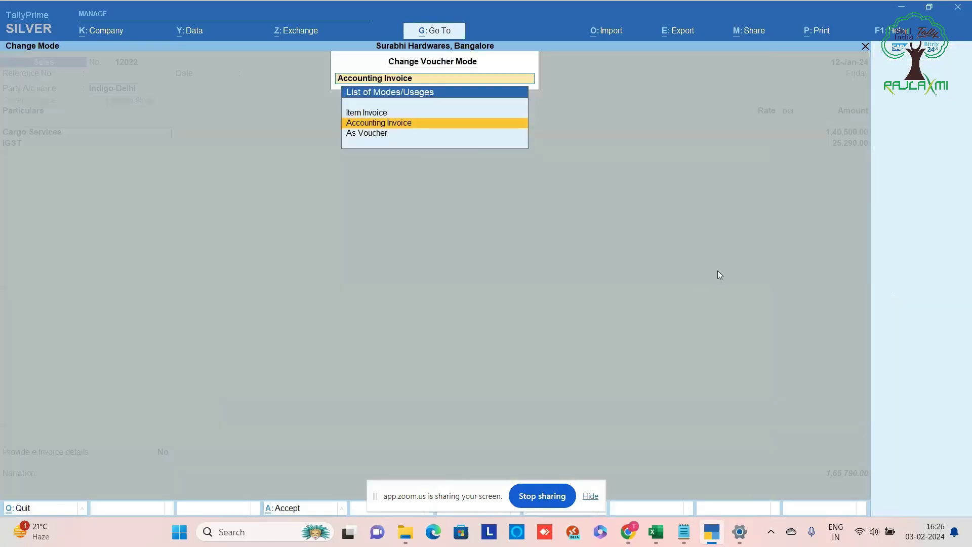
pyautogui.press('Up')
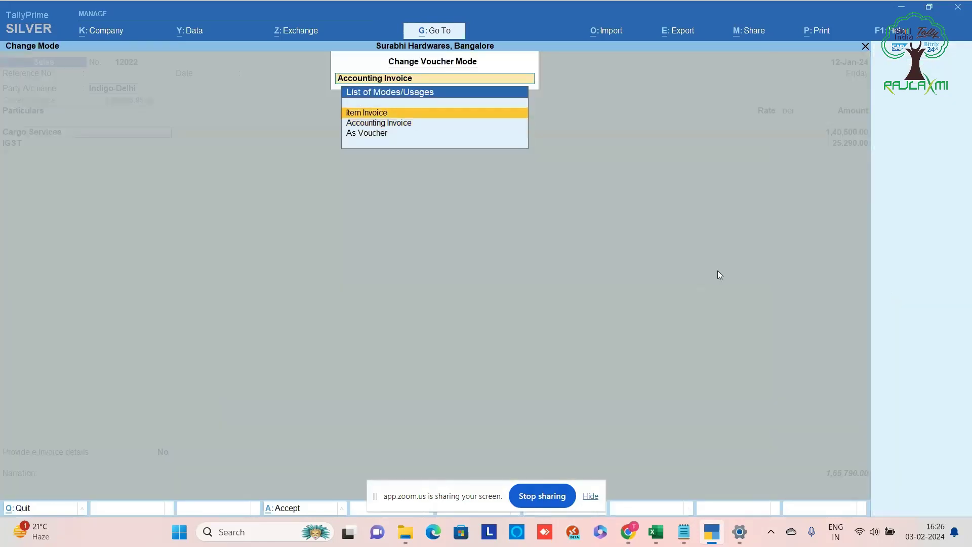
pyautogui.press('Return')
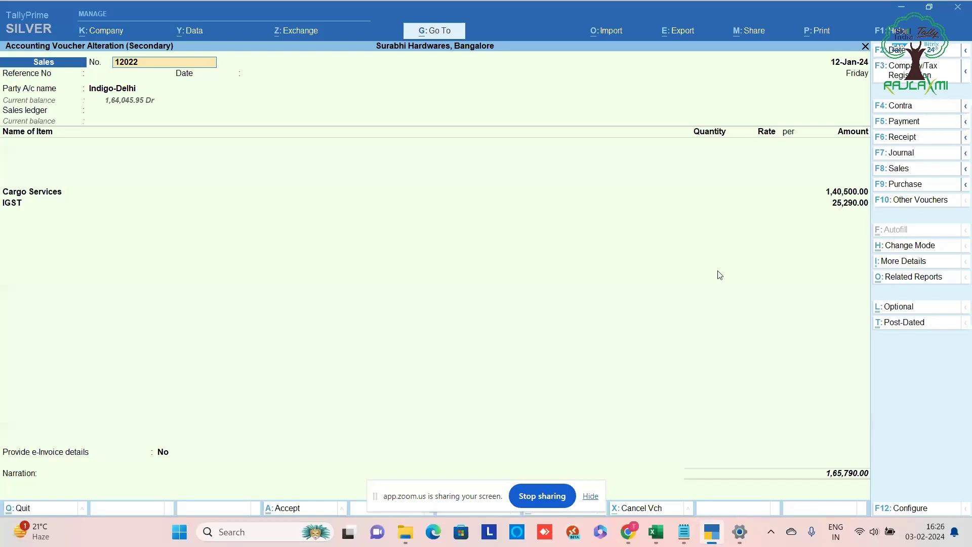
# Step: Keep the voucher's header and party details unchanged and select Sales Common as the sales ledger
pyautogui.press('Return')
pyautogui.press('Return')
pyautogui.press('Return')
pyautogui.press('Return')
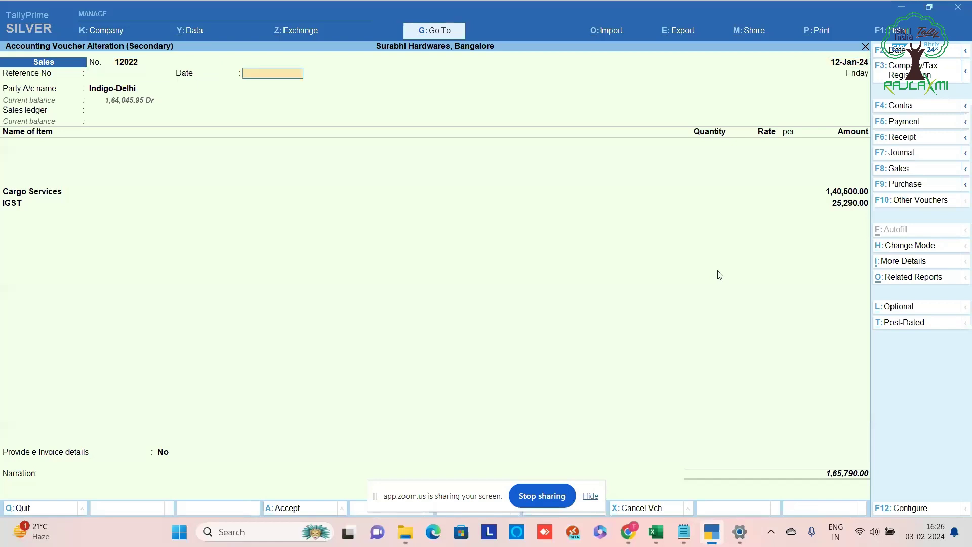
pyautogui.press('Return')
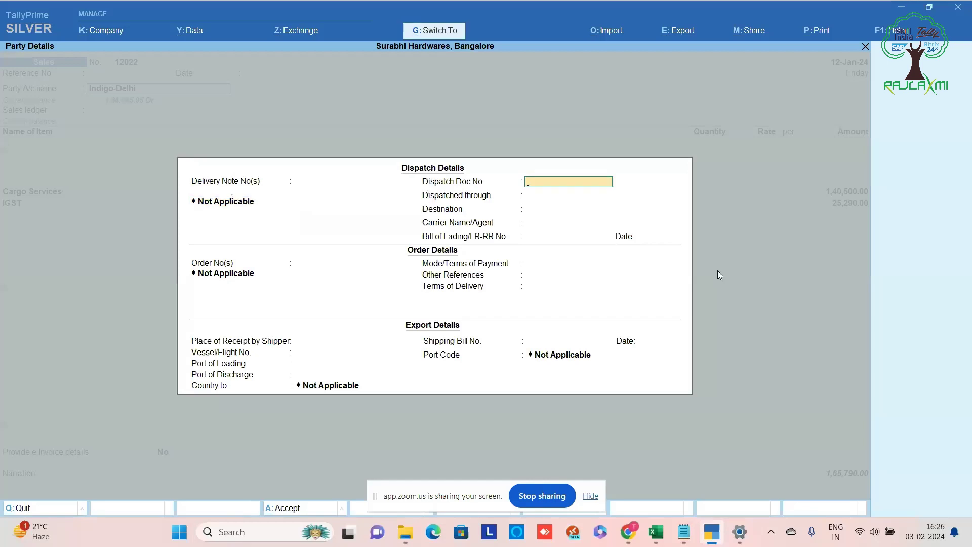
pyautogui.hotkey('ctrl', 'a')
pyautogui.hotkey('ctrl', 'a')
pyautogui.press('Down')
pyautogui.press('Down')
pyautogui.press('Down')
pyautogui.press('Down')
pyautogui.press('Down')
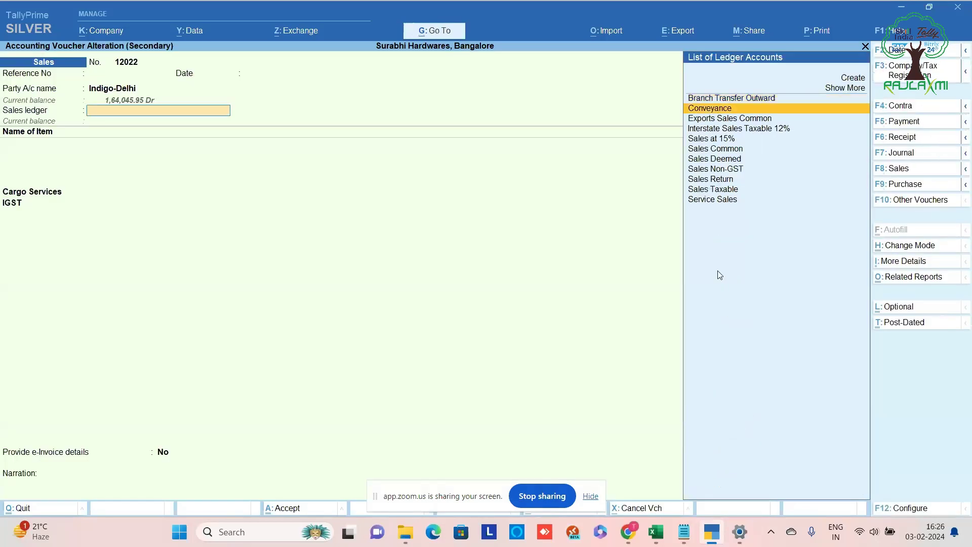
pyautogui.press('Return')
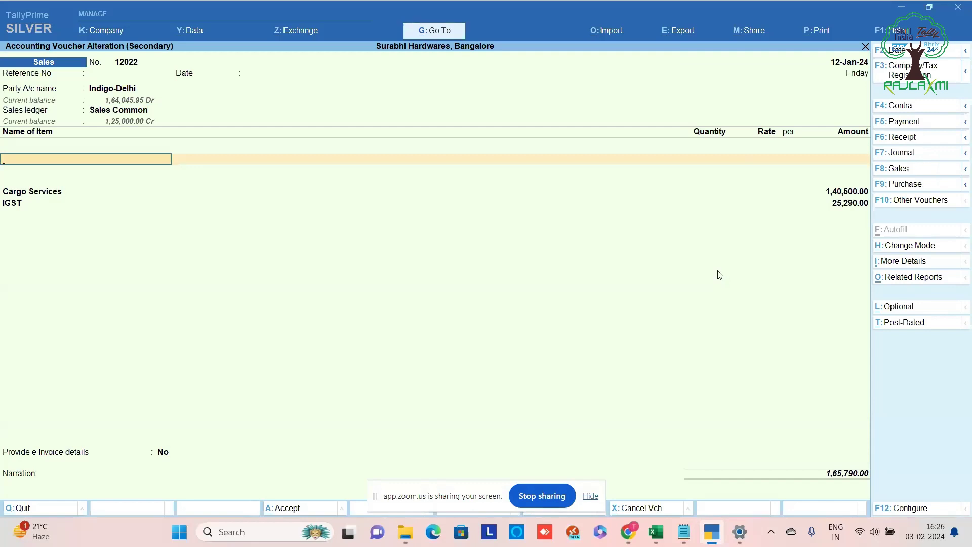
# Step: Start a new stock item named Cargo Charges from the item line, under Primary with units Not Applicable
pyautogui.press('Return')
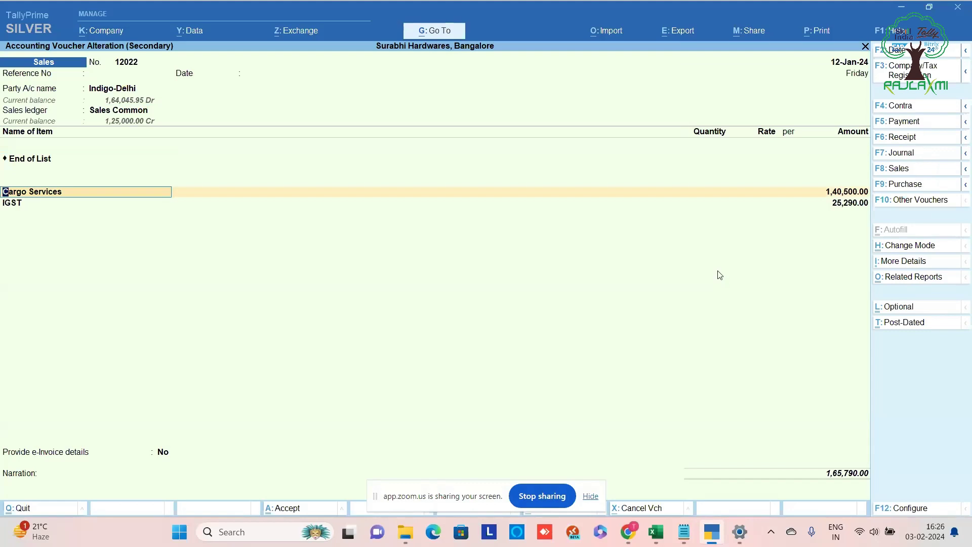
pyautogui.press('BackSpace')
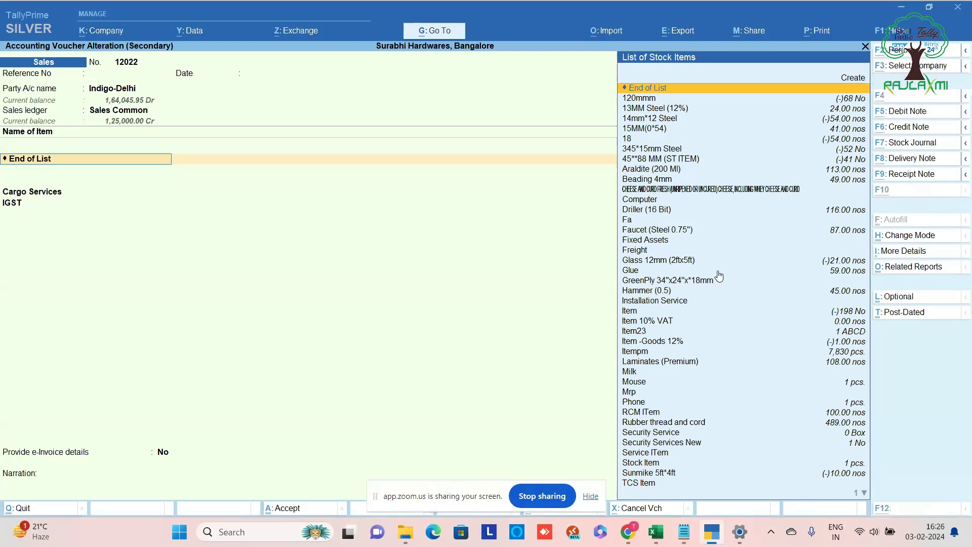
pyautogui.hotkey('alt', 'c')
pyautogui.write('Cargo')
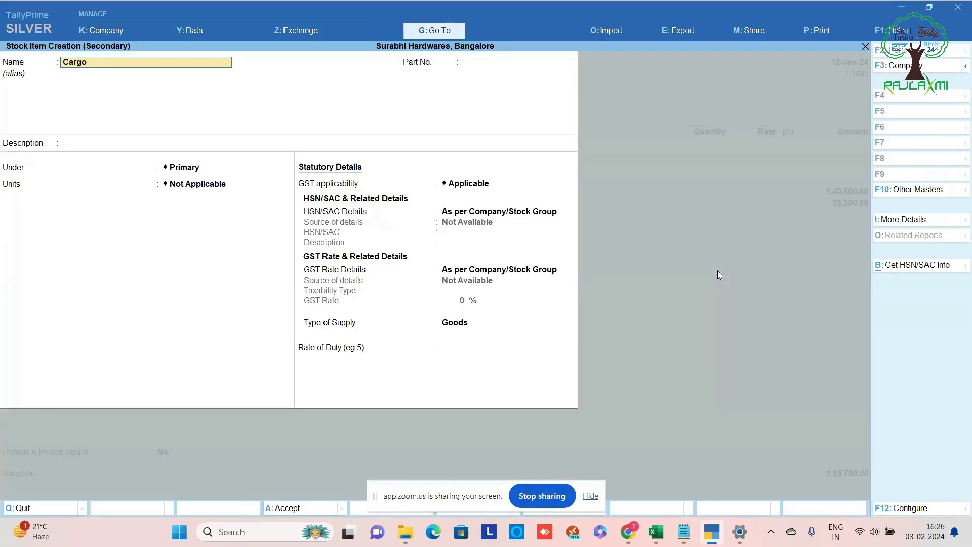
pyautogui.write(' Charges')
pyautogui.press('Return')
pyautogui.press('Return')
pyautogui.press('Return')
pyautogui.press('Return')
pyautogui.press('Return')
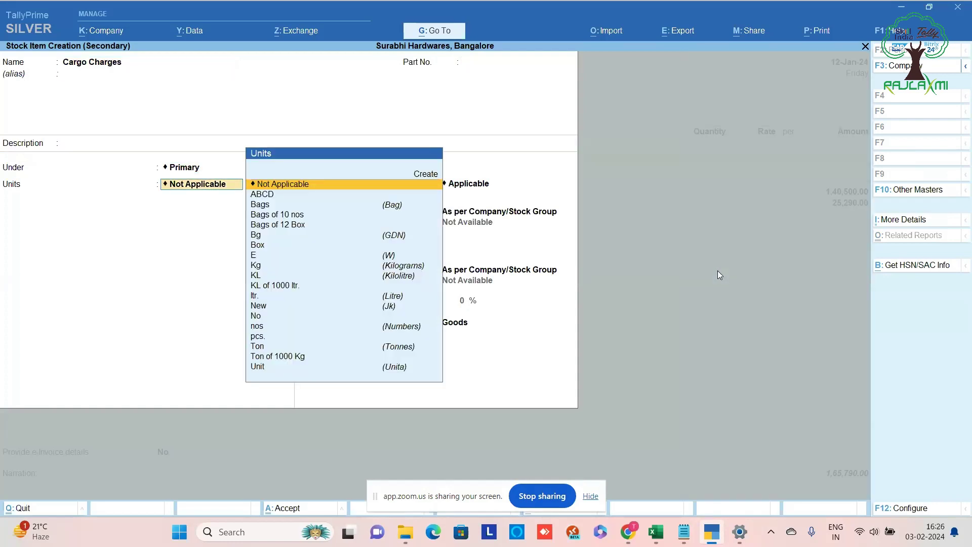
pyautogui.press('Return')
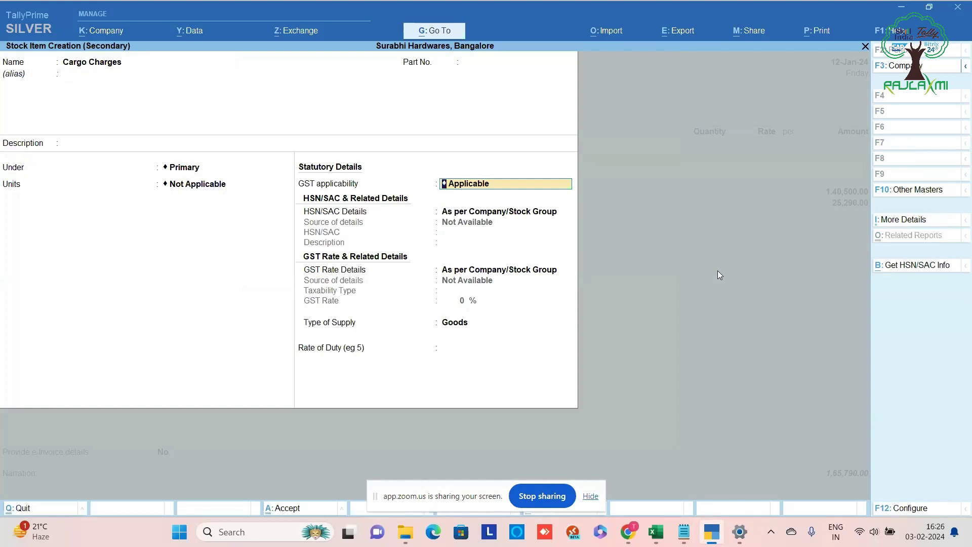
# Step: Keep GST applicable for the Cargo Charges item and specify its HSN/SAC code directly as 996561
pyautogui.press('Return')
pyautogui.press('Down')
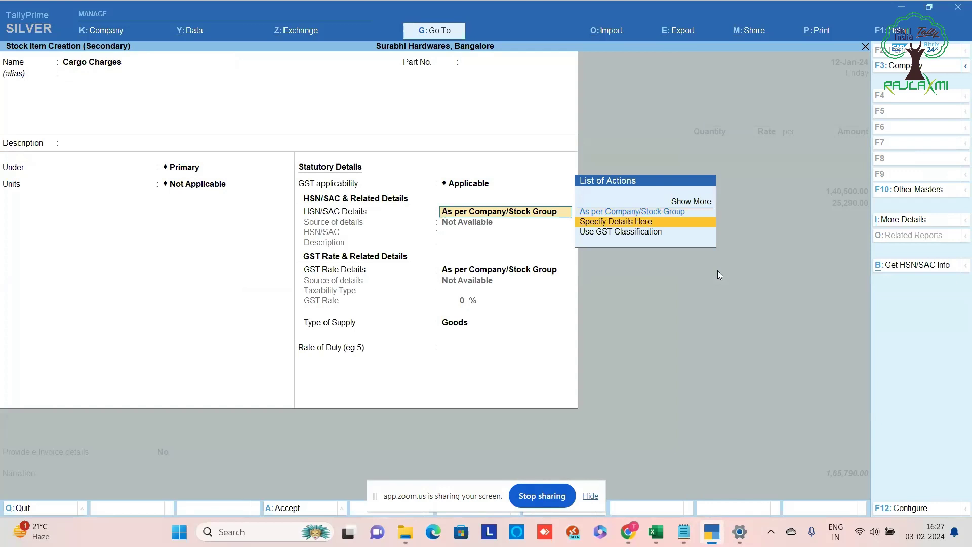
pyautogui.press('Return')
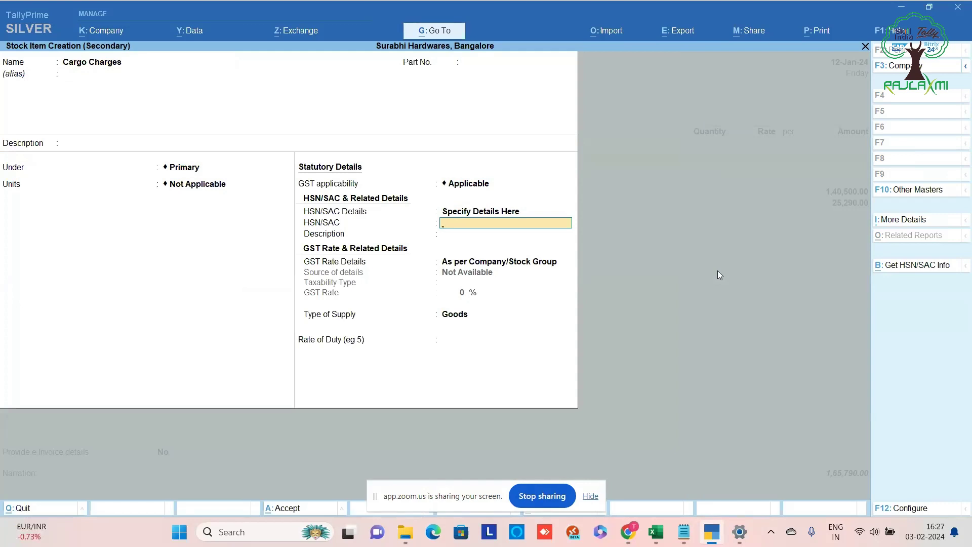
pyautogui.write('9965612')
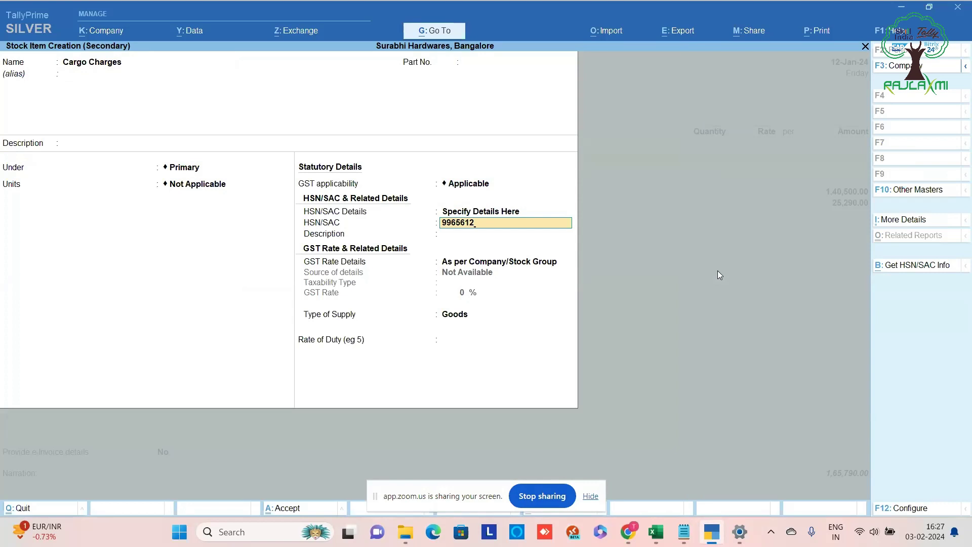
pyautogui.press('BackSpace')
pyautogui.press('Return')
pyautogui.press('Return')
# Step: Specify the item's GST rate details directly as Taxable at 18% and save the new stock item
pyautogui.press('Down')
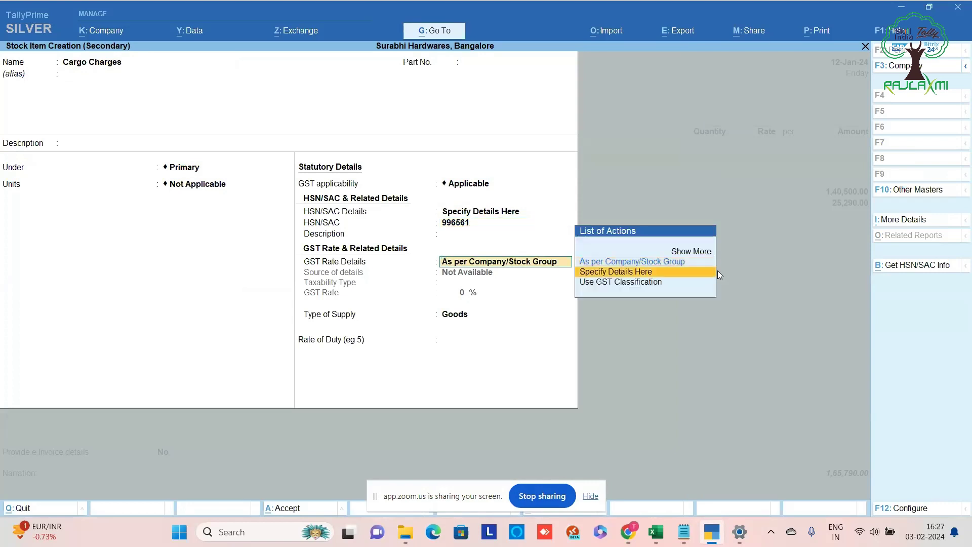
pyautogui.press('Return')
pyautogui.press('Return')
pyautogui.write('18')
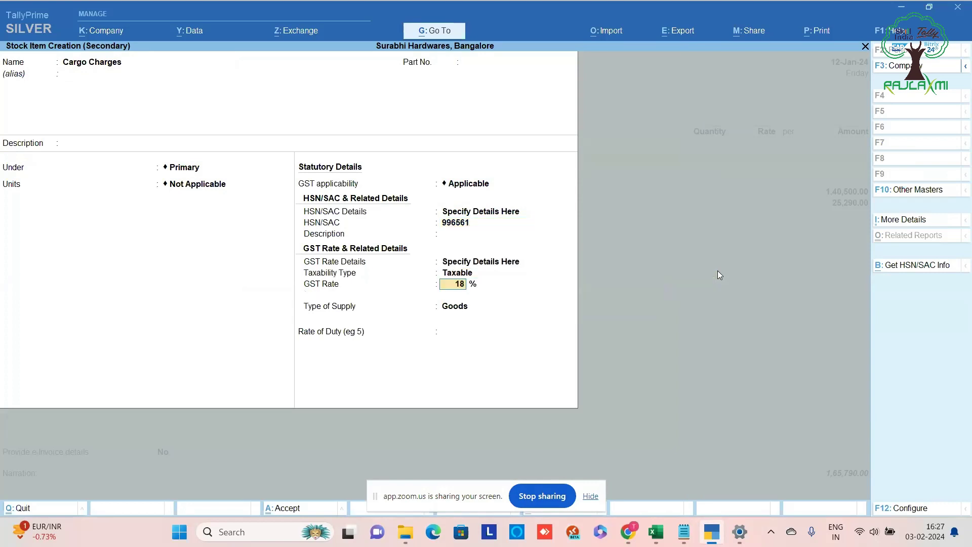
pyautogui.press('Return')
pyautogui.press('Return')
pyautogui.press('Return')
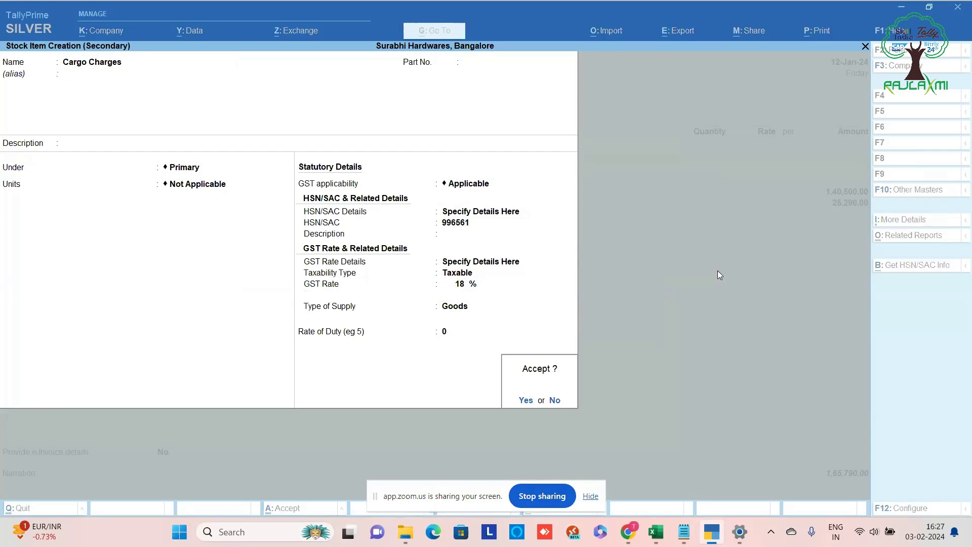
pyautogui.press('Return')
# Step: Leave the Cargo Charges description blank and allocate the item to location A with tracking number Not Applicable
pyautogui.press('Return')
pyautogui.press('Return')
pyautogui.press('Return')
pyautogui.press('BackSpace')
pyautogui.press('Return')
pyautogui.press('BackSpace')
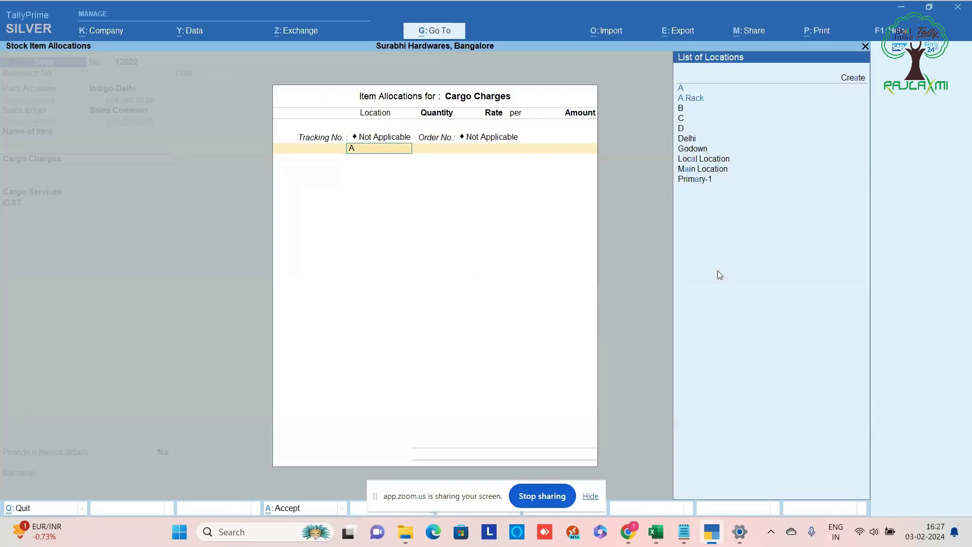
pyautogui.press('Return')
pyautogui.press('Return')
pyautogui.press('Return')
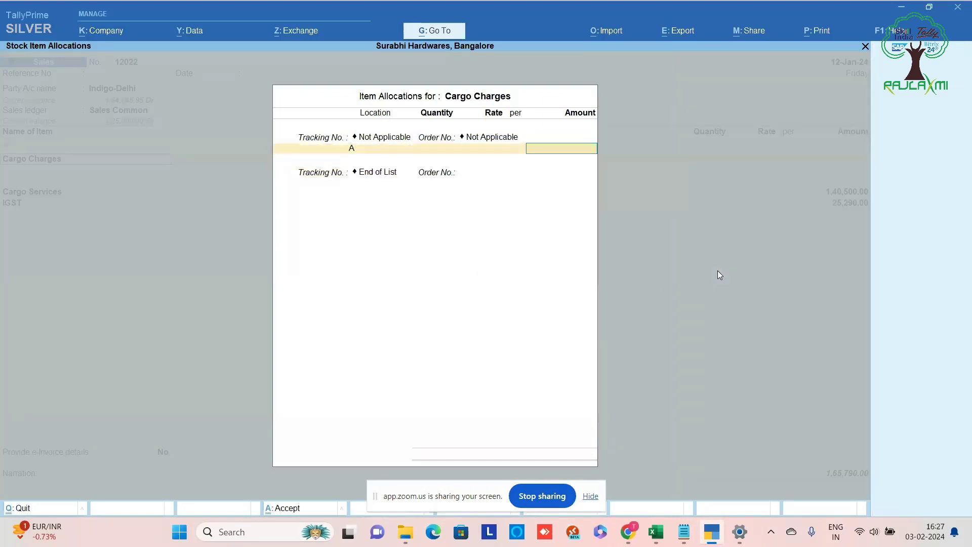
# Step: Enter 100000 as the Cargo Charges amount and accept the item's allocation and GST details
pyautogui.write('100000')
pyautogui.press('Return')
pyautogui.press('Return')
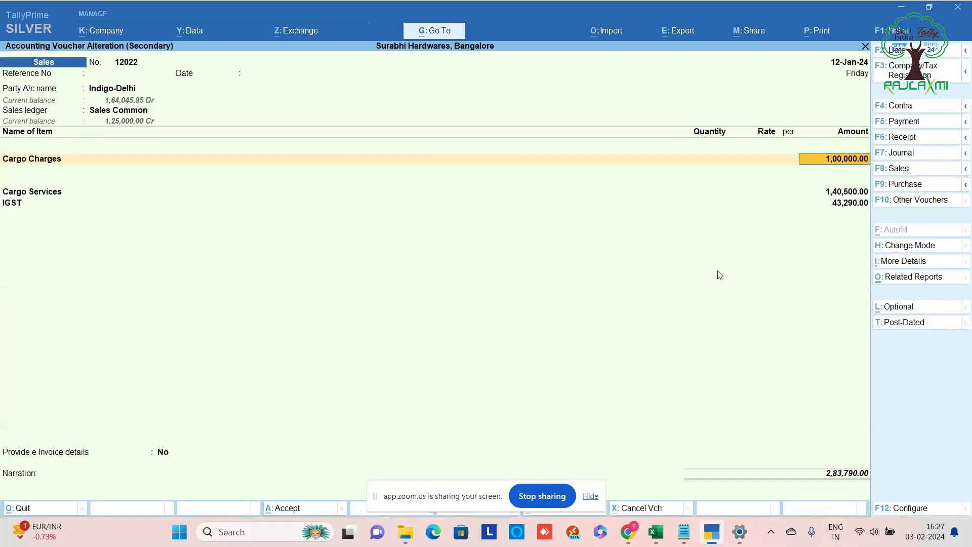
pyautogui.press('Return')
pyautogui.press('Return')
pyautogui.press('Return')
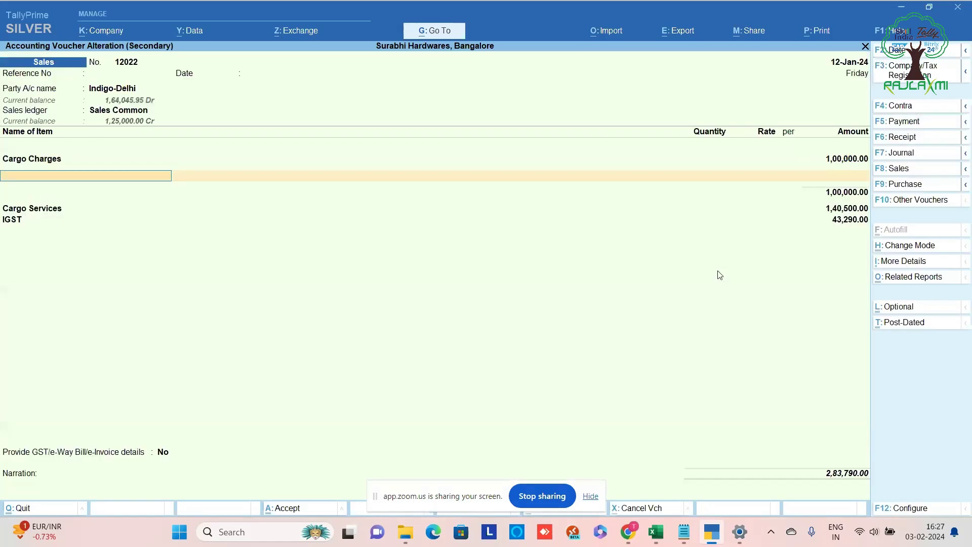
# Step: End the item list and delete the Cargo Services ledger line from the voucher
pyautogui.press('Return')
pyautogui.press('Return')
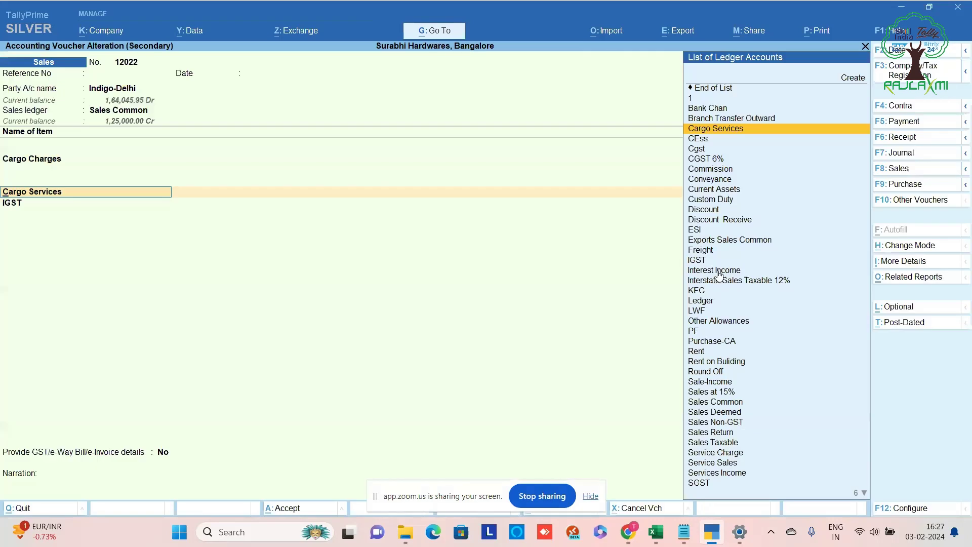
pyautogui.hotkey('ctrl', 'd')
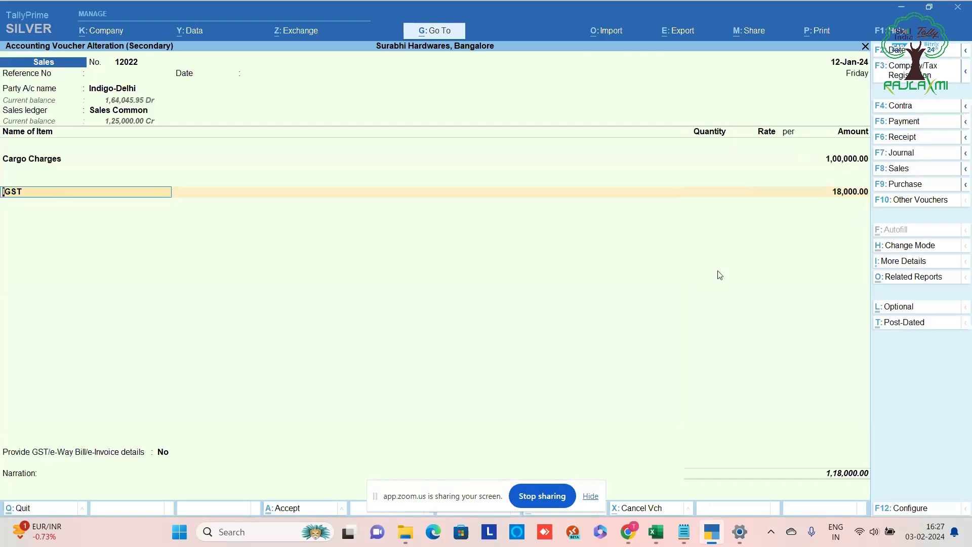
# Step: Review the GST rate, HSN/SAC and type of supply details of the Cargo Charges line in the voucher
pyautogui.press('Up')
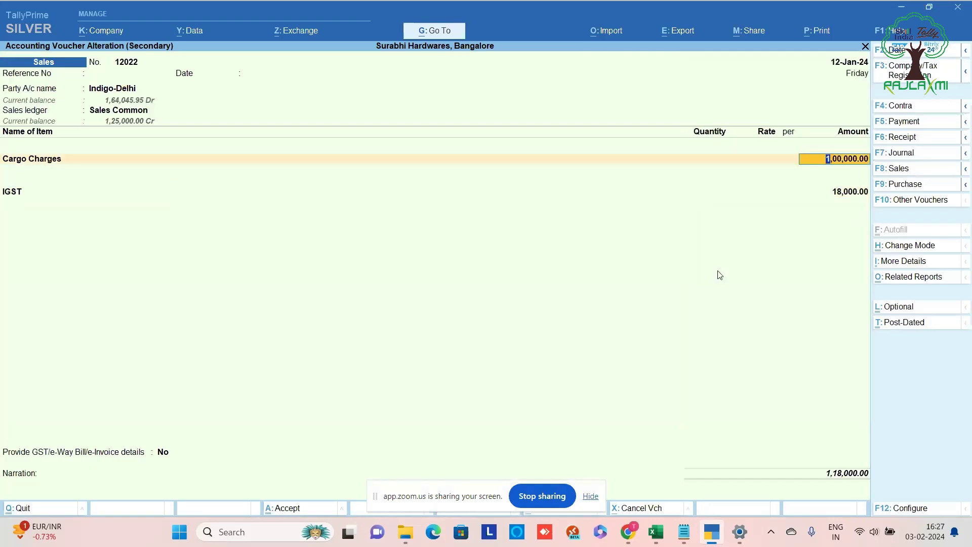
pyautogui.press('Return')
pyautogui.press('Return')
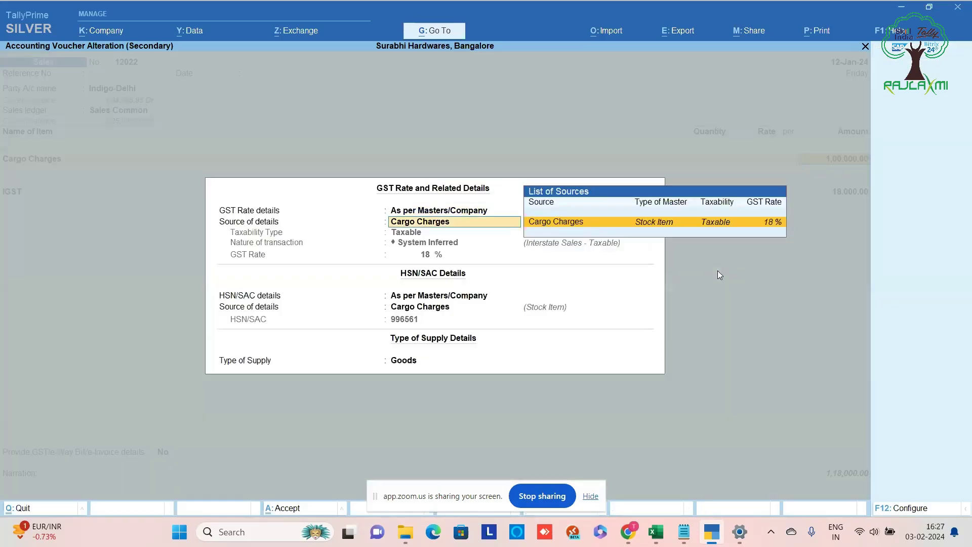
pyautogui.press('Return')
pyautogui.press('Return')
pyautogui.press('Return')
pyautogui.press('Return')
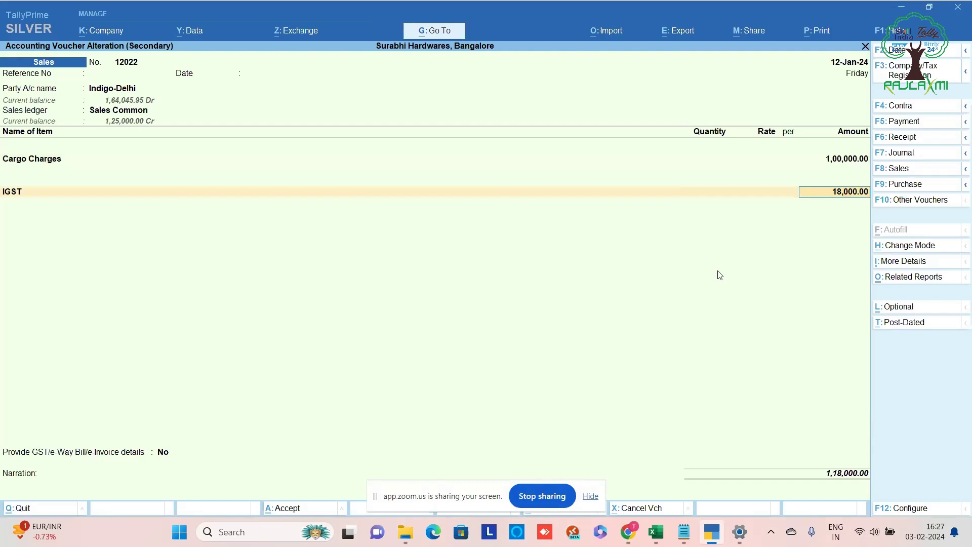
# Step: Go back to the Cargo Charges item line and open its stock item master for alteration
pyautogui.press('Up')
pyautogui.press('Up')
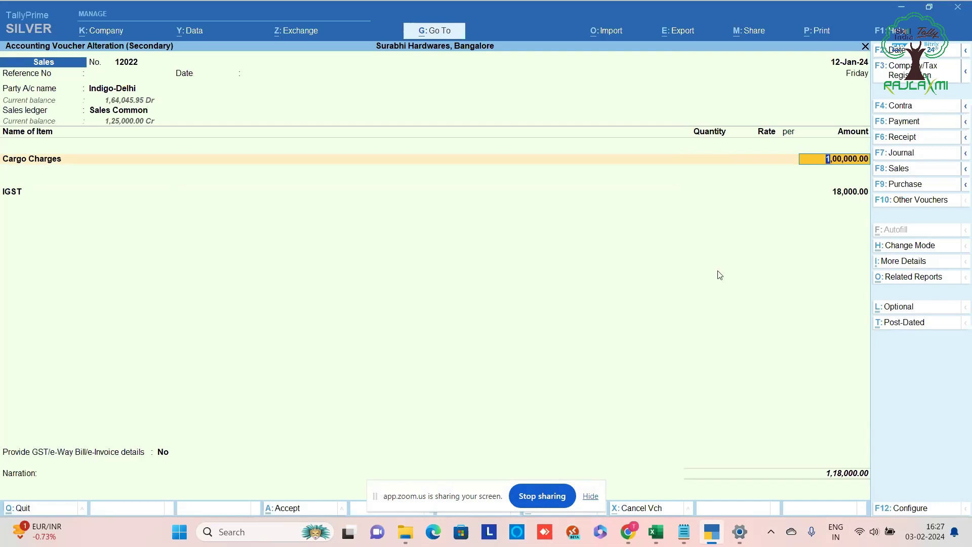
pyautogui.press('Up')
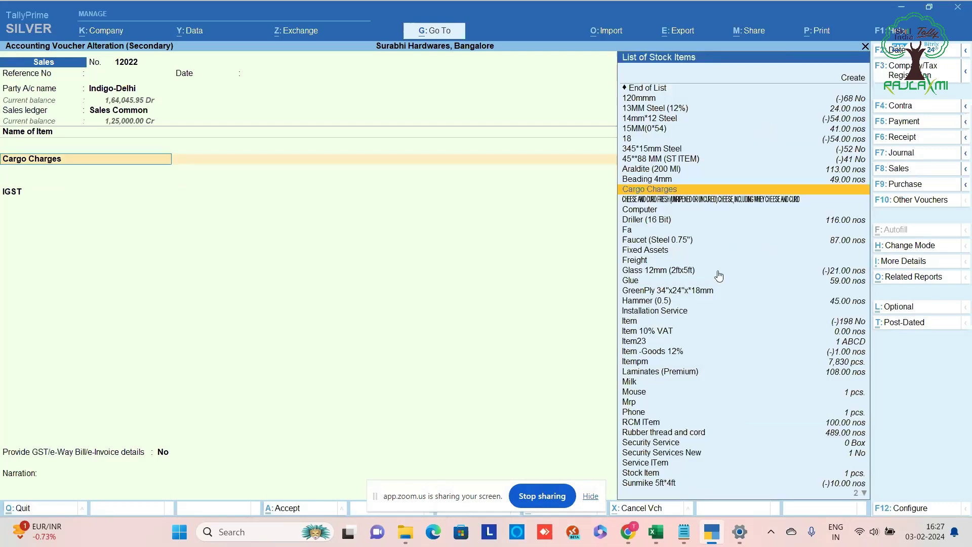
pyautogui.hotkey('ctrl', 'Return')
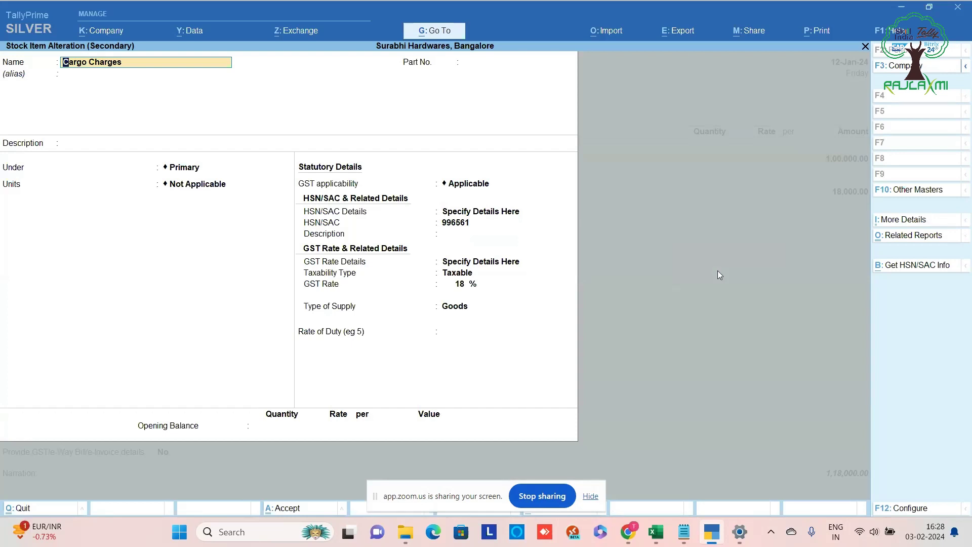
# Step: Change the Cargo Charges stock item's type of supply to Services, keep its other details, and save it
pyautogui.press('Return')
pyautogui.press('Return')
pyautogui.press('Return')
pyautogui.press('Return')
pyautogui.press('Return')
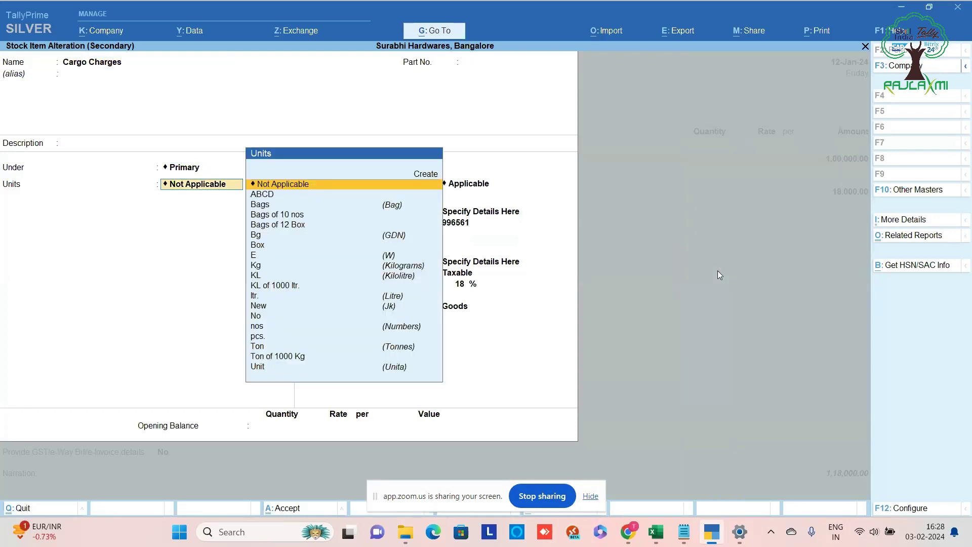
pyautogui.press('Return')
pyautogui.press('Return')
pyautogui.press('Return')
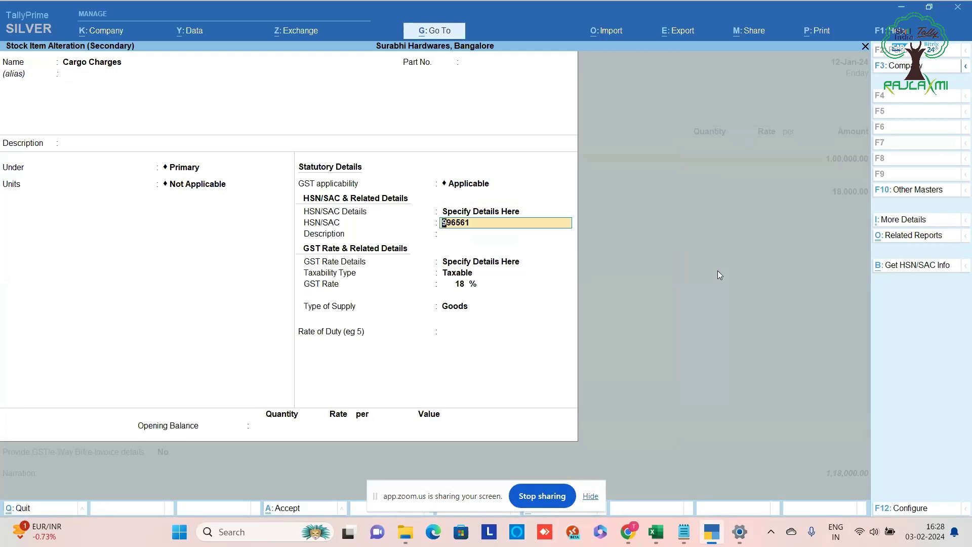
pyautogui.press('Return')
pyautogui.press('Return')
pyautogui.press('Return')
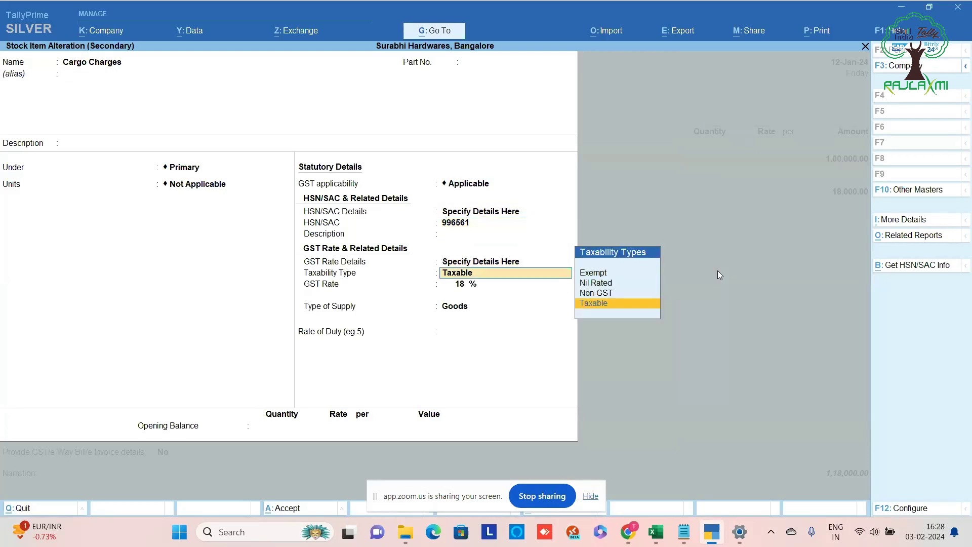
pyautogui.press('Return')
pyautogui.press('Return')
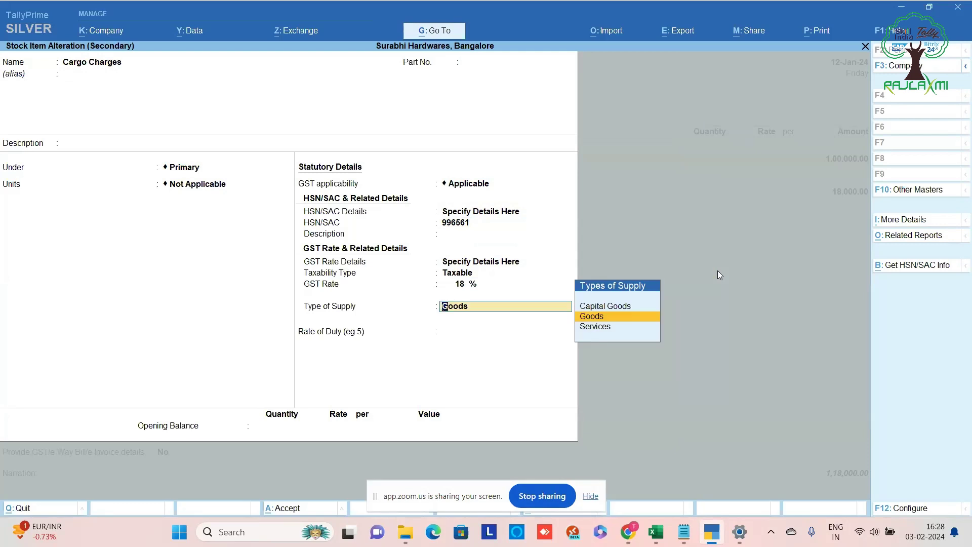
pyautogui.press('Down')
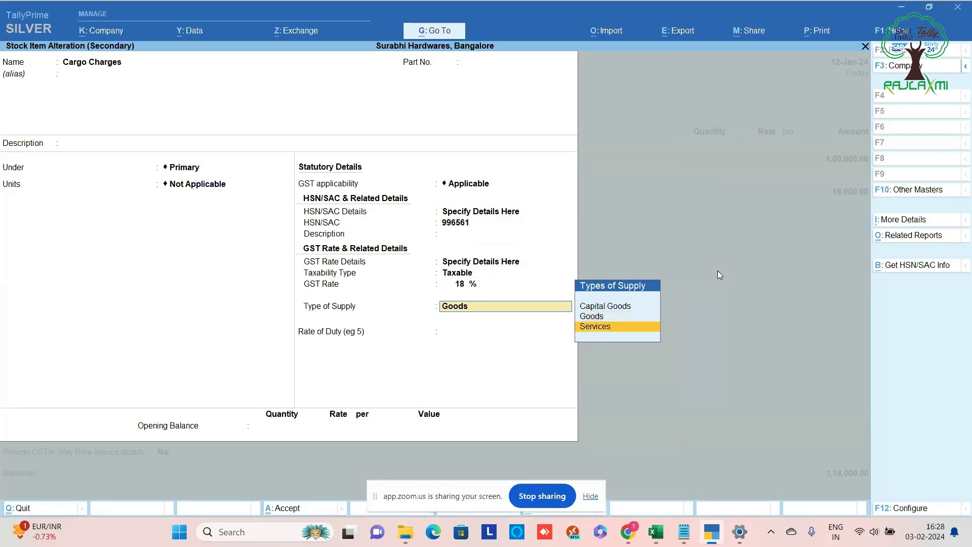
pyautogui.press('Return')
pyautogui.press('Return')
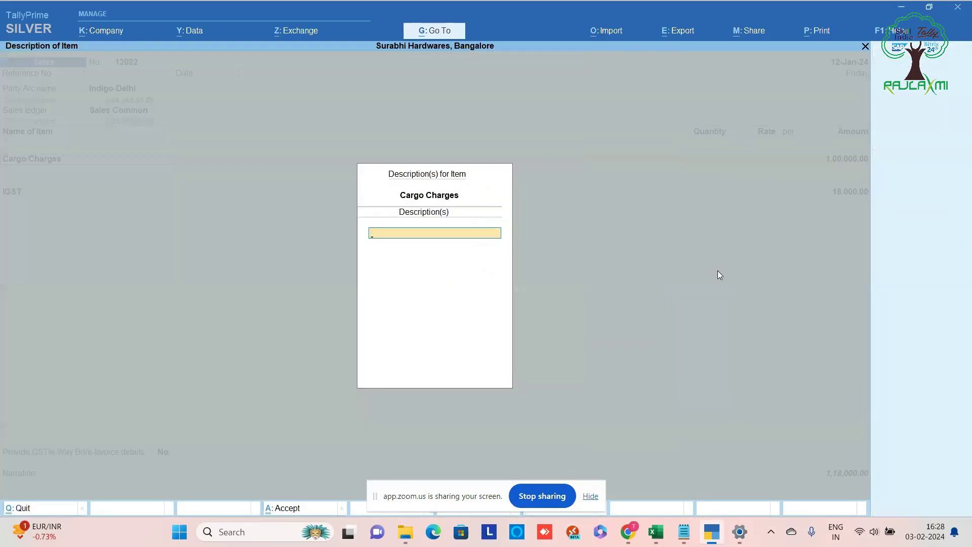
# Step: Keep the Cargo Charges description, allocation and amount unchanged and open the line's GST details
pyautogui.press('Return')
pyautogui.press('Return')
pyautogui.press('Return')
pyautogui.press('Return')
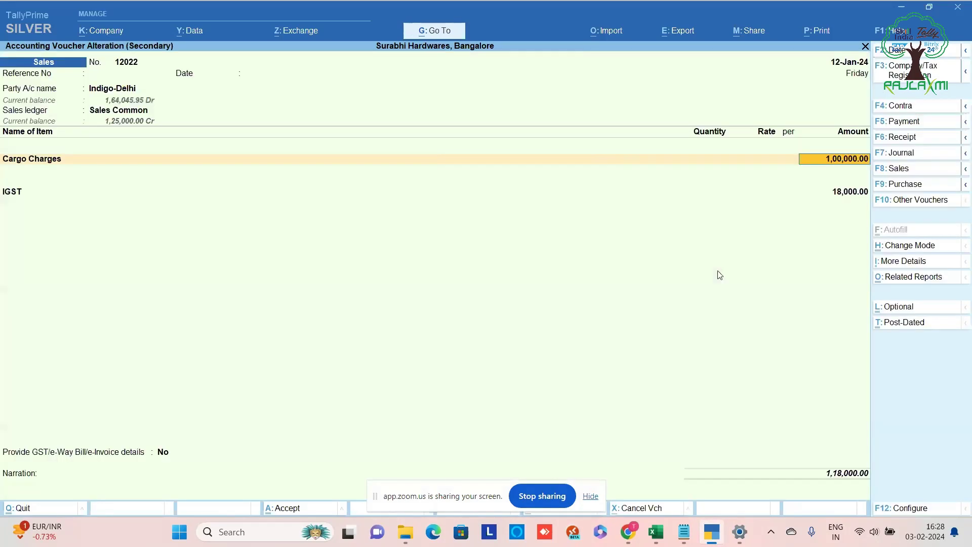
pyautogui.press('Return')
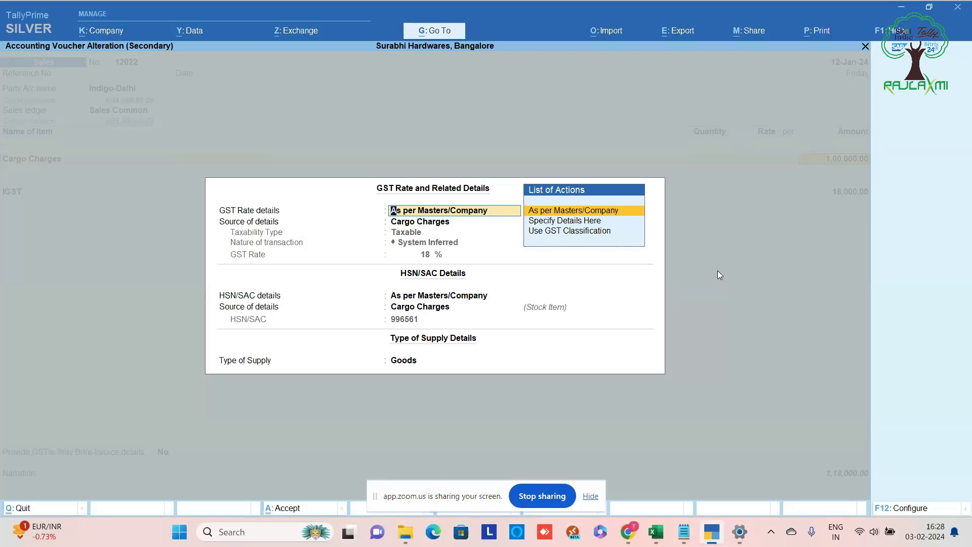
# Step: Keep the line's GST rate and HSN/SAC sources and set its type of supply to Services
pyautogui.press('Return')
pyautogui.press('Return')
pyautogui.press('Return')
pyautogui.press('Return')
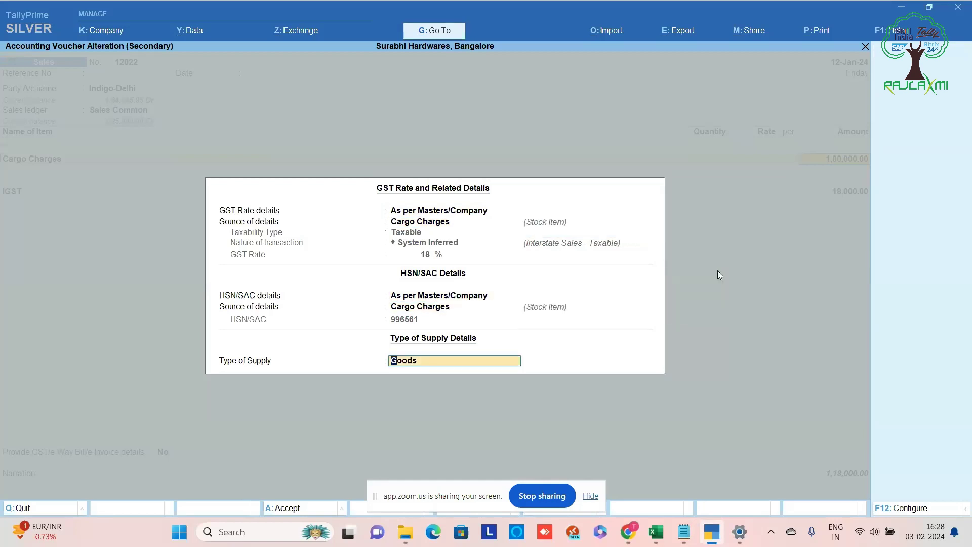
pyautogui.press('BackSpace')
pyautogui.press('Down')
pyautogui.press('Down')
pyautogui.press('Down')
pyautogui.press('Return')
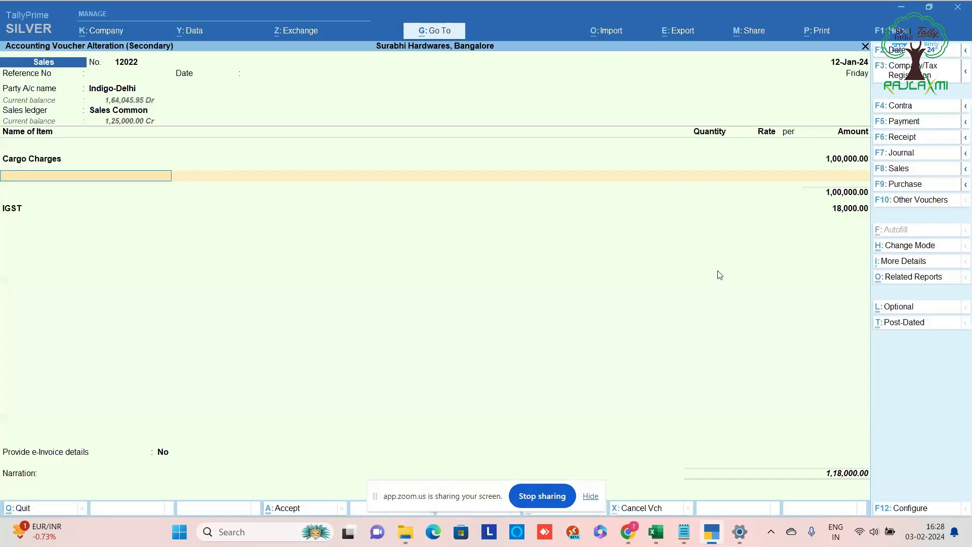
# Step: End the item list, examine the voucher's GST tax analysis in detailed form, and close it
pyautogui.press('Return')
pyautogui.hotkey('ctrl', 'o')
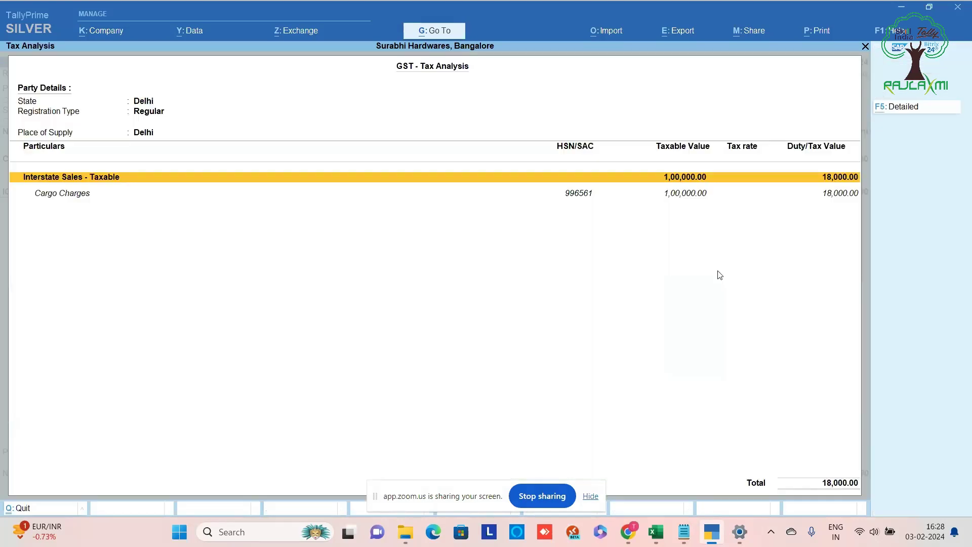
pyautogui.hotkey('alt', 'F5')
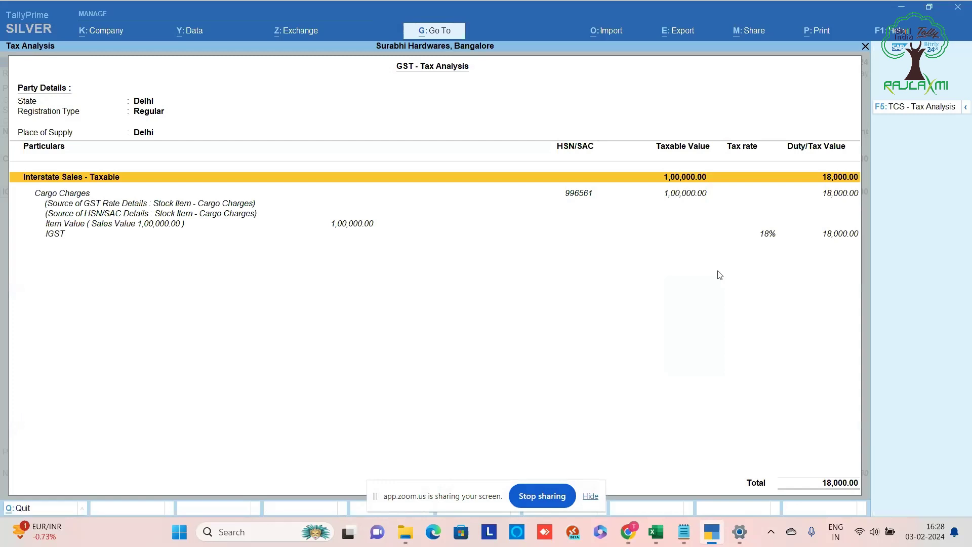
pyautogui.press('Escape')
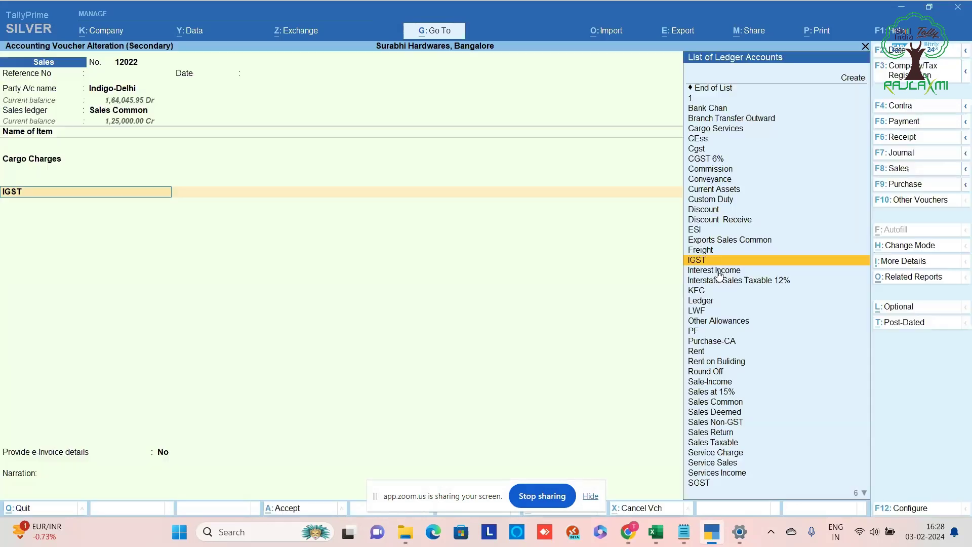
# Step: Keep the IGST ledger line, end the ledger list, and choose Yes for providing e-Invoice details
pyautogui.press('Return')
pyautogui.press('Return')
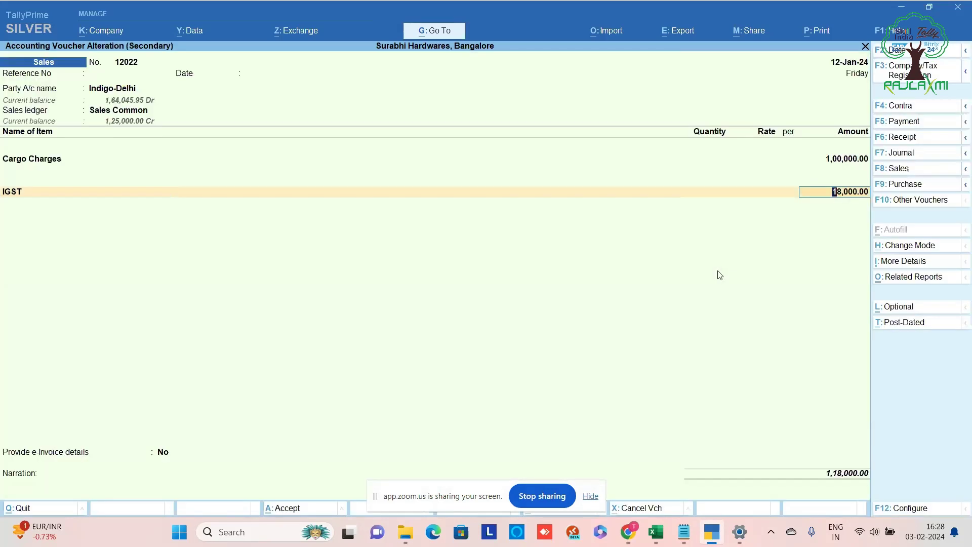
pyautogui.press('Return')
pyautogui.press('Return')
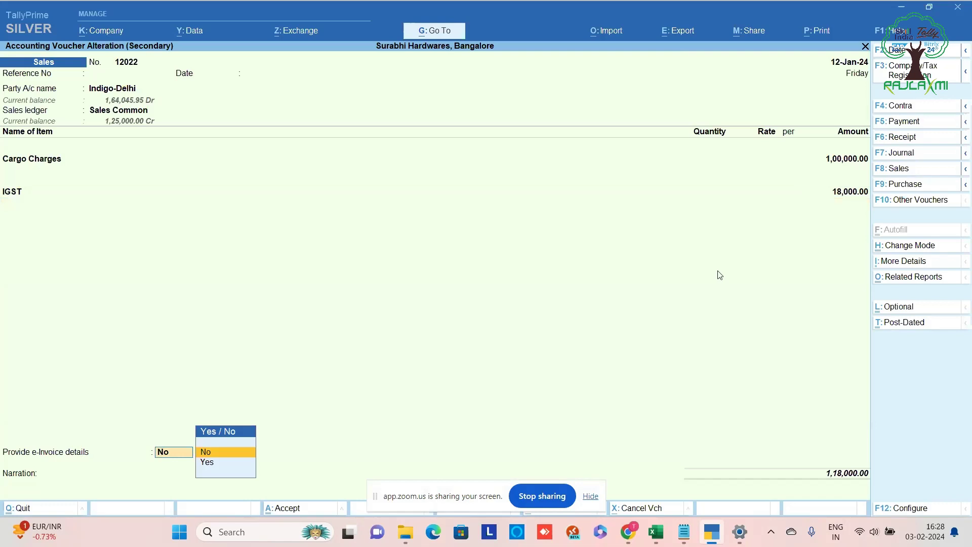
pyautogui.press('y')
pyautogui.press('Return')
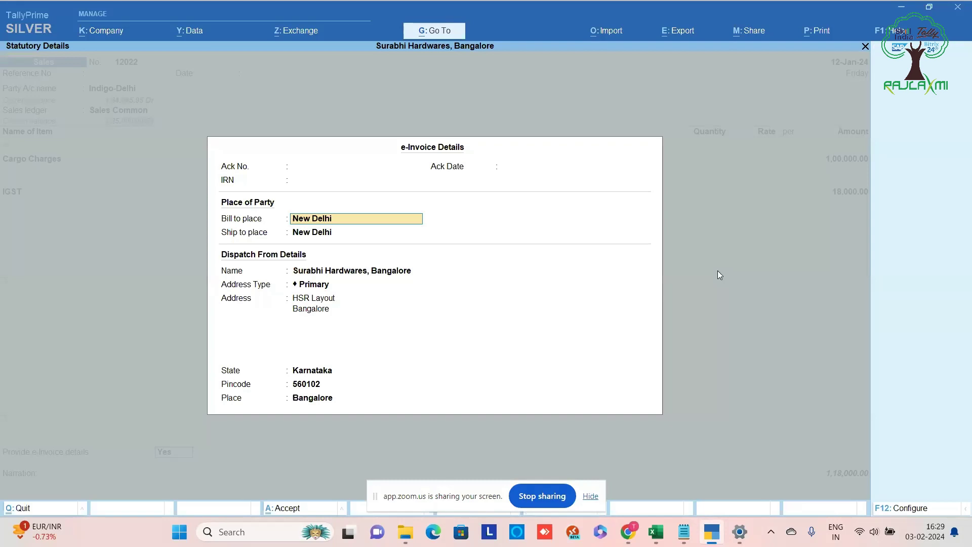
# Step: Keep the e-Invoice details' bill-to and ship-to places and all dispatch-from details unchanged
pyautogui.press('Return')
pyautogui.press('Return')
pyautogui.press('Return')
pyautogui.press('Return')
pyautogui.press('Return')
pyautogui.press('Return')
pyautogui.press('Return')
pyautogui.press('Return')
pyautogui.press('Return')
pyautogui.press('Return')
pyautogui.press('Return')
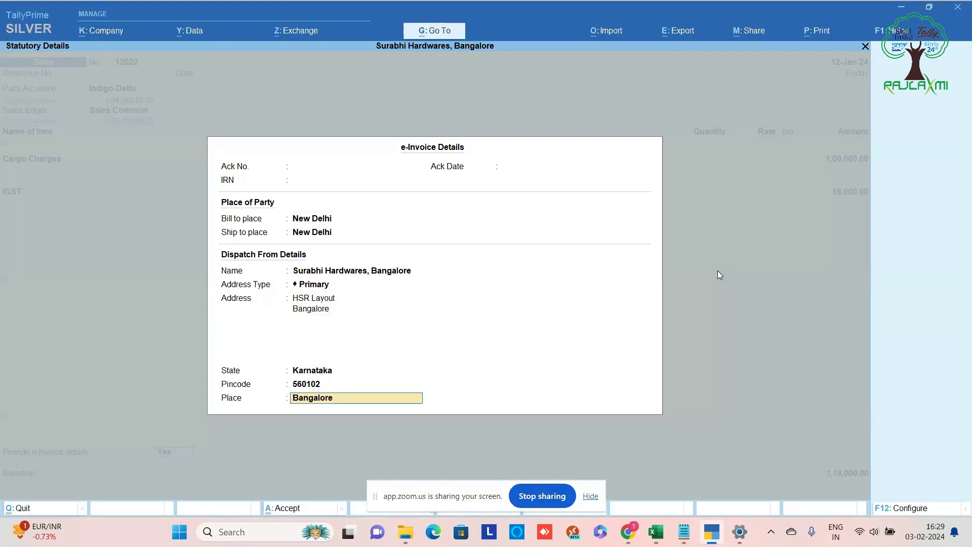
pyautogui.press('Return')
pyautogui.press('Return')
pyautogui.press('Return')
pyautogui.press('Return')
pyautogui.press('Return')
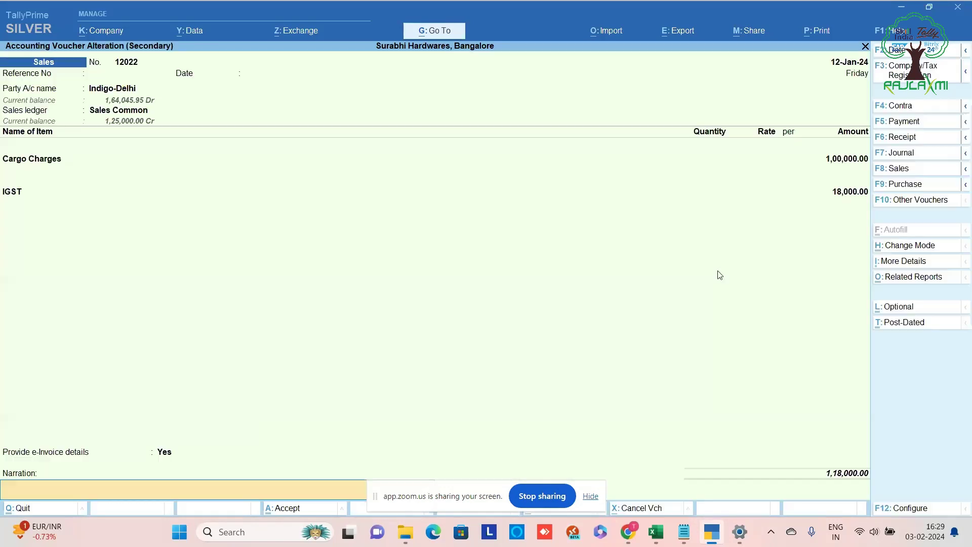
# Step: Leave the narration empty, save the voucher and decline sending its details for e-Invoice generation
pyautogui.press('Return')
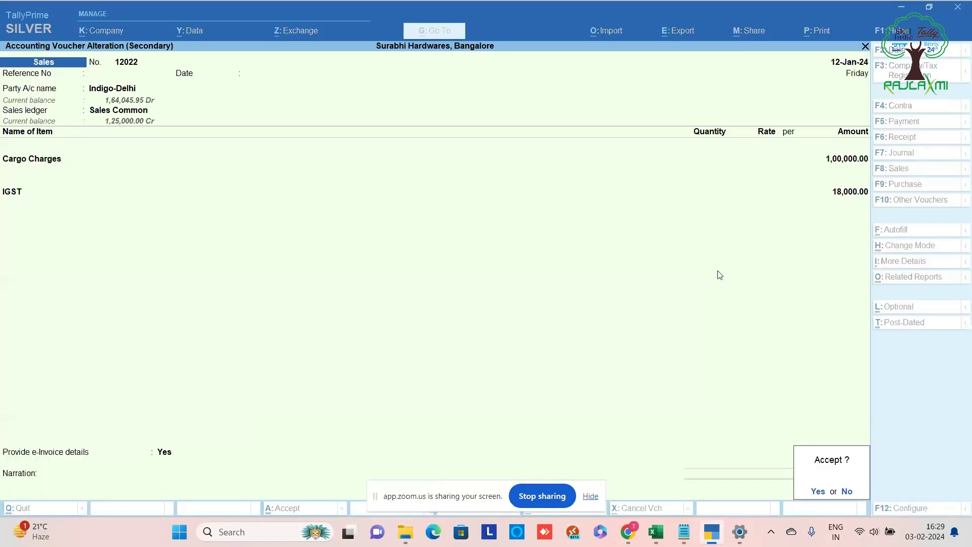
pyautogui.press('Return')
pyautogui.press('n')
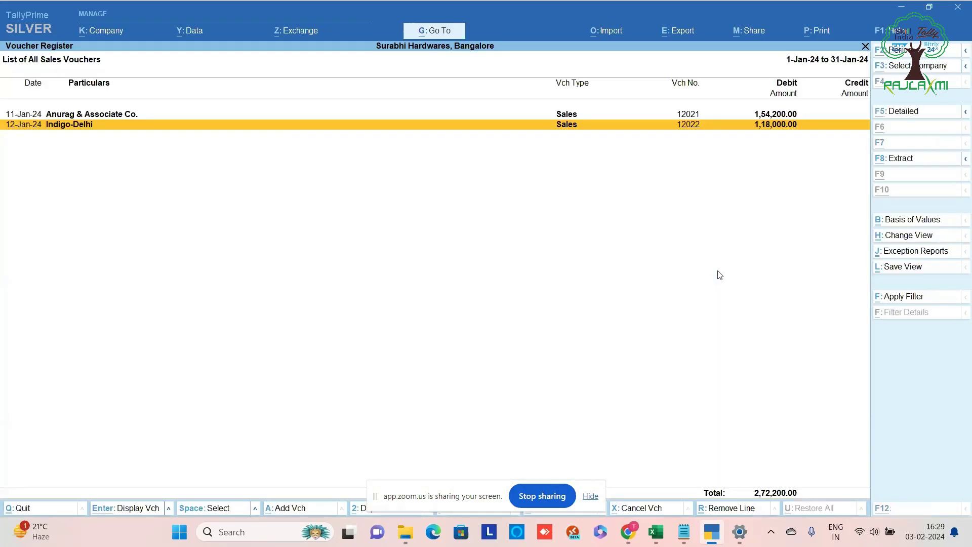
# Step: Open the e-Invoice report and return to the sales voucher register
pyautogui.hotkey('alt', 'g')
pyautogui.write('e-invoice')
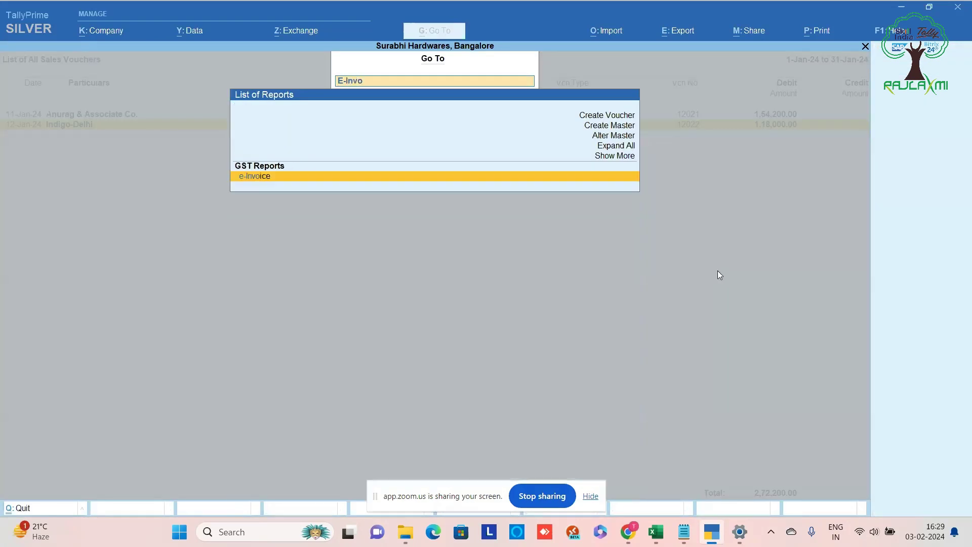
pyautogui.press('Return')
pyautogui.press('Return')
pyautogui.press('Down')
pyautogui.press('Escape')
# Step: Reopen the Indigo-Delhi voucher, keep the Cargo Charges allocation and open the line's GST details
pyautogui.press('Return')
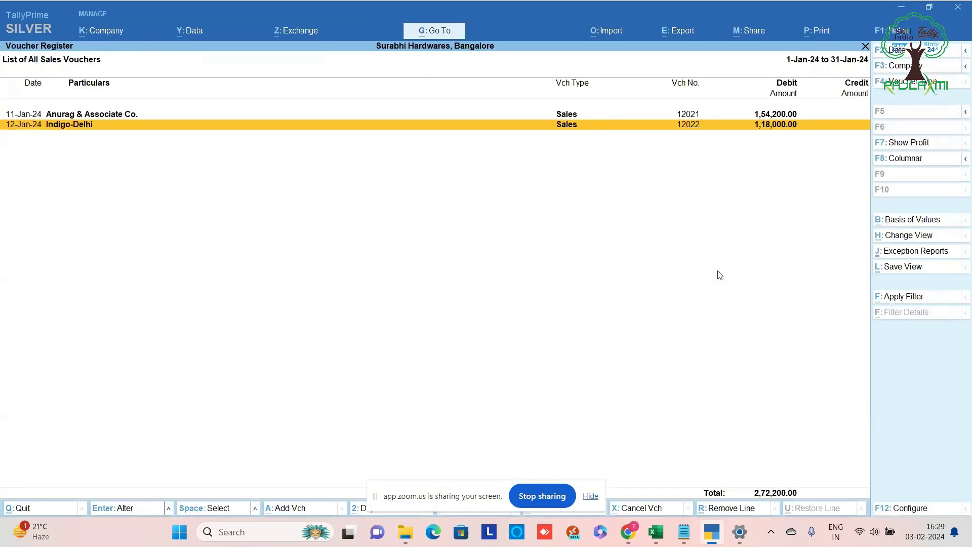
pyautogui.press('Return')
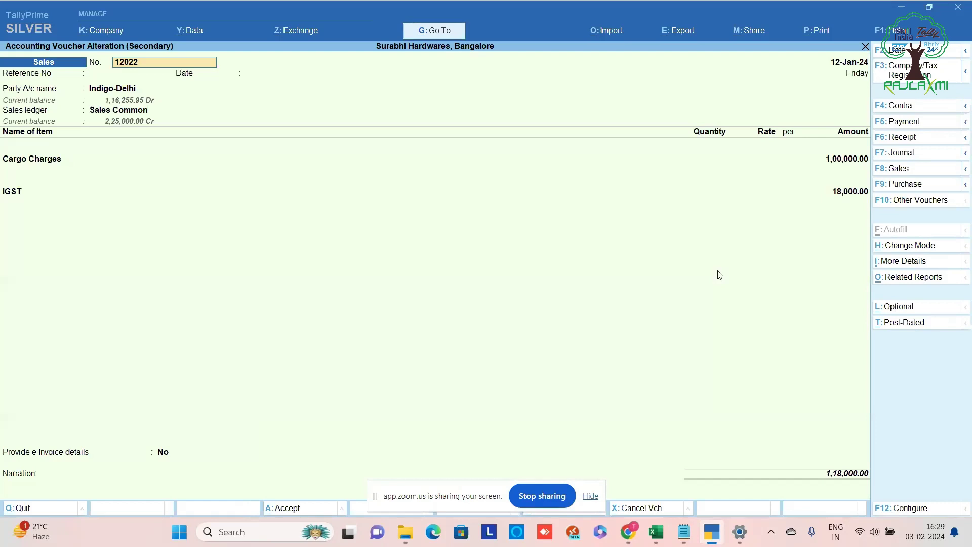
pyautogui.click(37, 169)
pyautogui.press('Return')
pyautogui.press('Return')
pyautogui.press('Return')
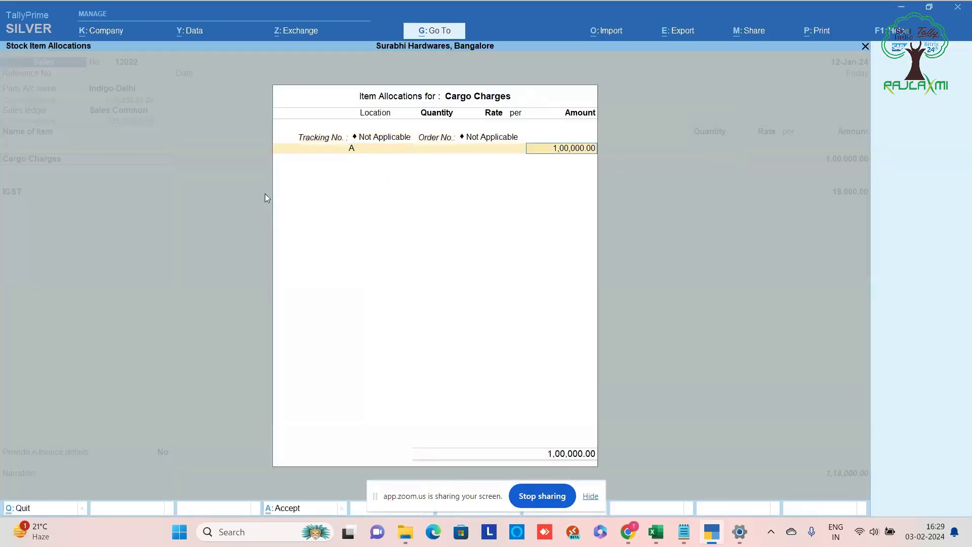
pyautogui.press('Return')
pyautogui.press('Return')
pyautogui.press('Return')
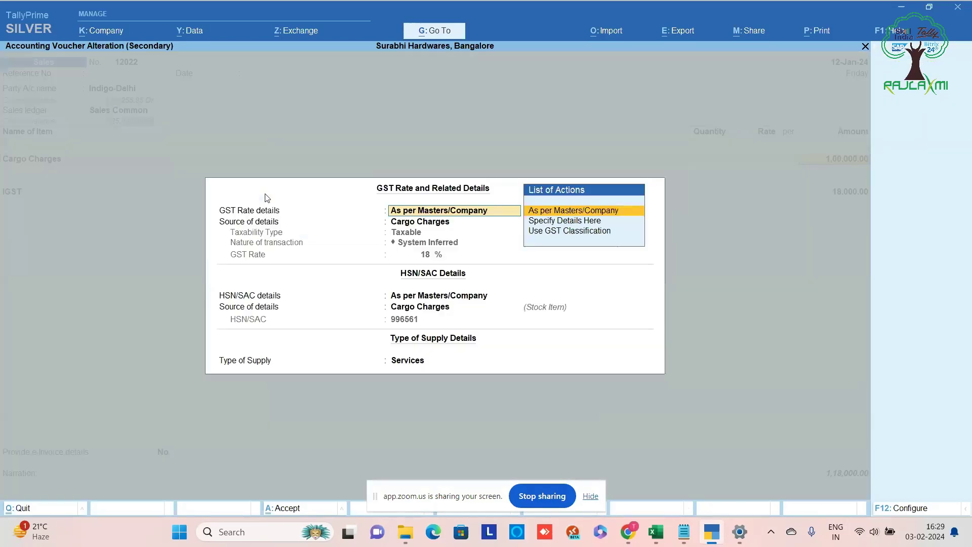
# Step: Keep the Cargo Charges line's GST rate and HSN/SAC sources and set its type of supply to Goods
pyautogui.press('Return')
pyautogui.press('Return')
pyautogui.press('Return')
pyautogui.press('Up')
pyautogui.press('Return')
pyautogui.press('Return')
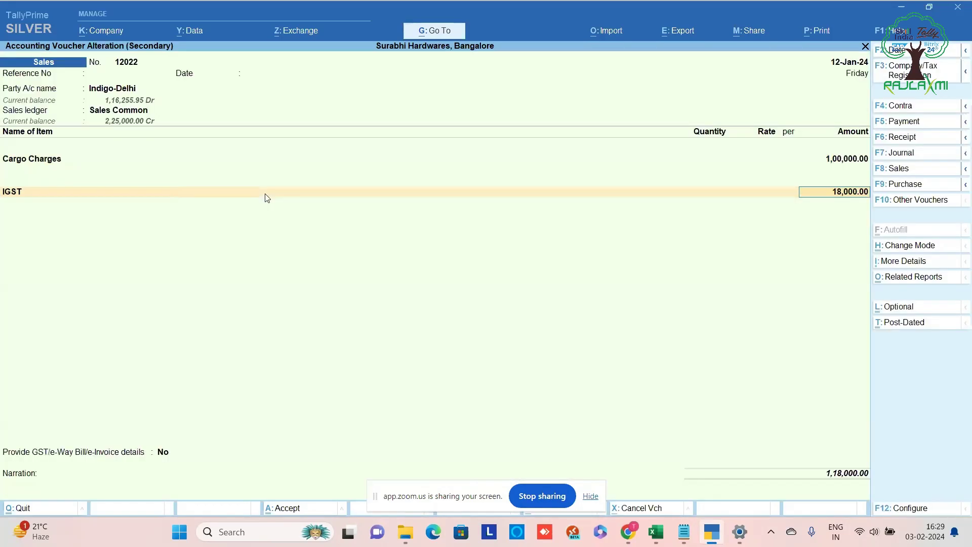
# Step: Leave the remaining fields unchanged, save the voucher and try to send its details for e-Invoice and e-Way Bill generation
pyautogui.press('Return')
pyautogui.press('Return')
pyautogui.press('Return')
pyautogui.press('Return')
pyautogui.press('Return')
pyautogui.press('Return')
pyautogui.press('Return')
pyautogui.press('Return')
pyautogui.press('Return')
pyautogui.press('Return')
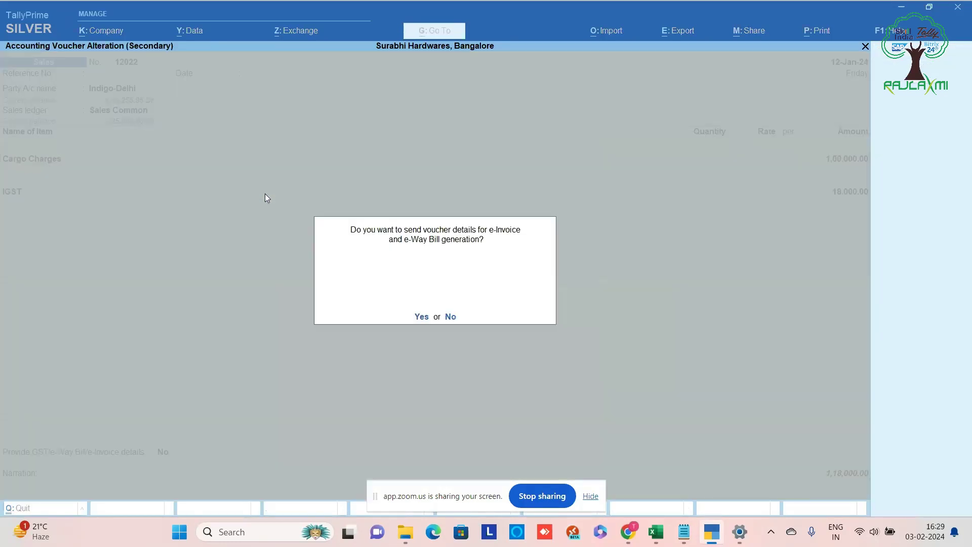
pyautogui.press('Return')
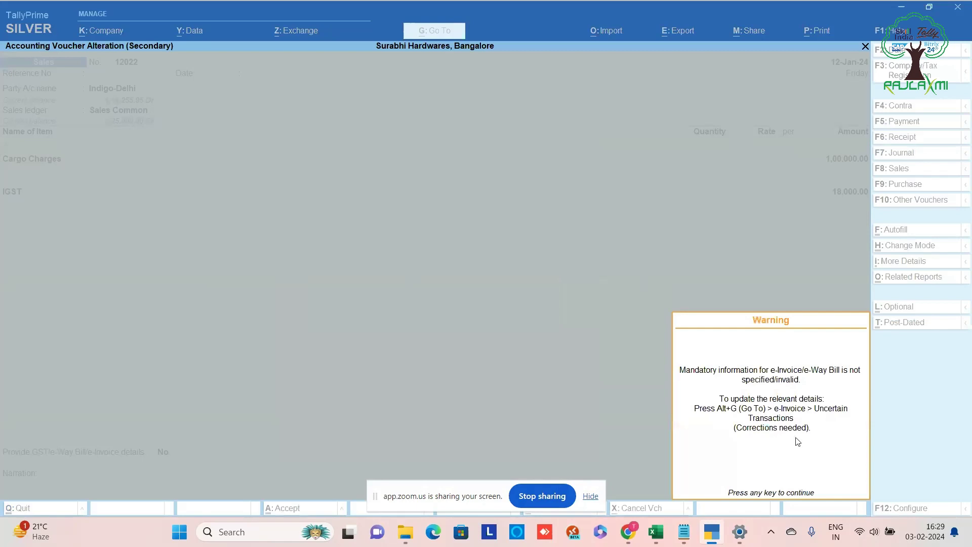
pyautogui.press('Return')
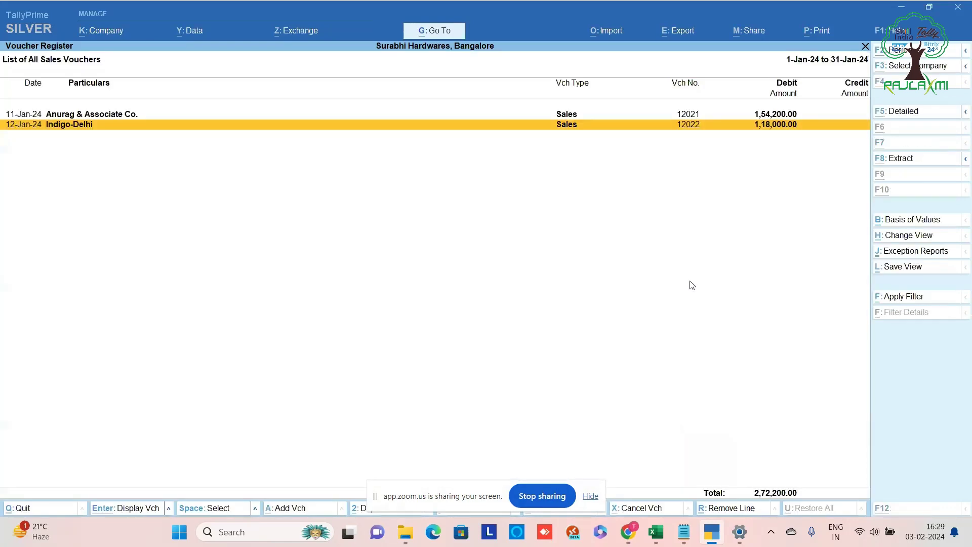
# Step: Open the e-Invoice report and list the vouchers under Information required for e-Invoice not provided
pyautogui.hotkey('alt', 'g')
pyautogui.write('E-invoic')
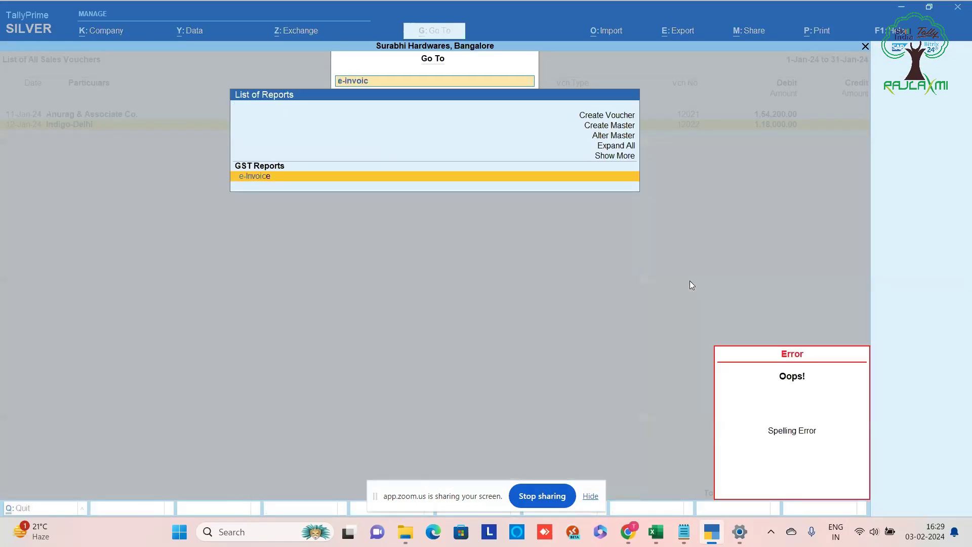
pyautogui.press('Return')
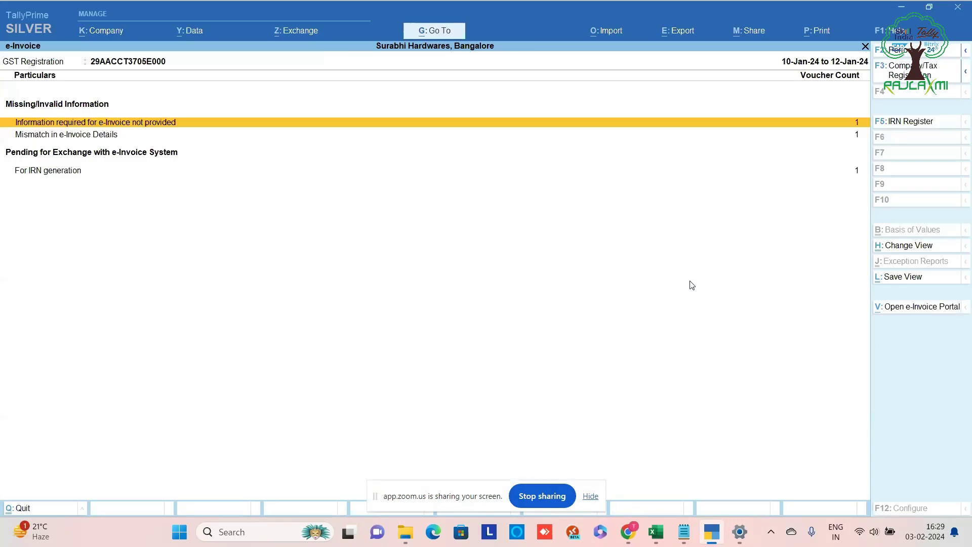
pyautogui.press('Down')
pyautogui.press('Down')
pyautogui.press('Up')
pyautogui.press('Up')
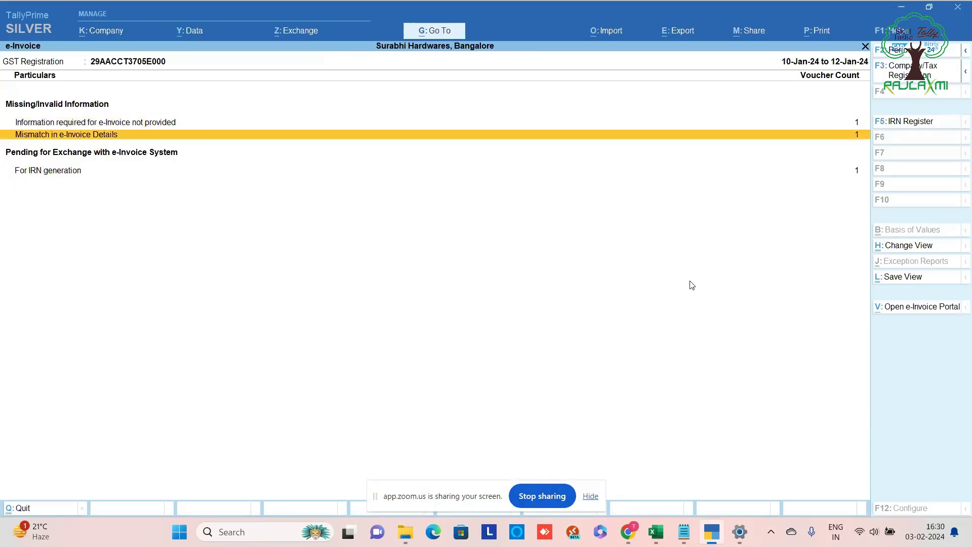
pyautogui.press('Return')
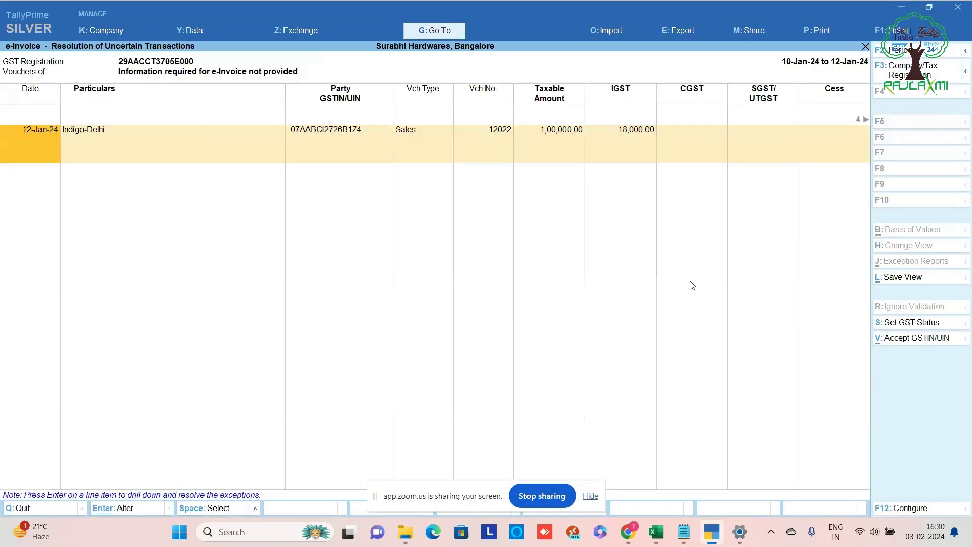
# Step: Examine the Indigo-Delhi voucher's tax columns and its exceptions
pyautogui.press('Right')
pyautogui.press('Right')
pyautogui.press('Right')
pyautogui.press('Right')
pyautogui.press('Right')
pyautogui.press('Right')
pyautogui.press('Right')
pyautogui.press('Right')
pyautogui.press('Right')
pyautogui.press('Right')
pyautogui.press('Right')
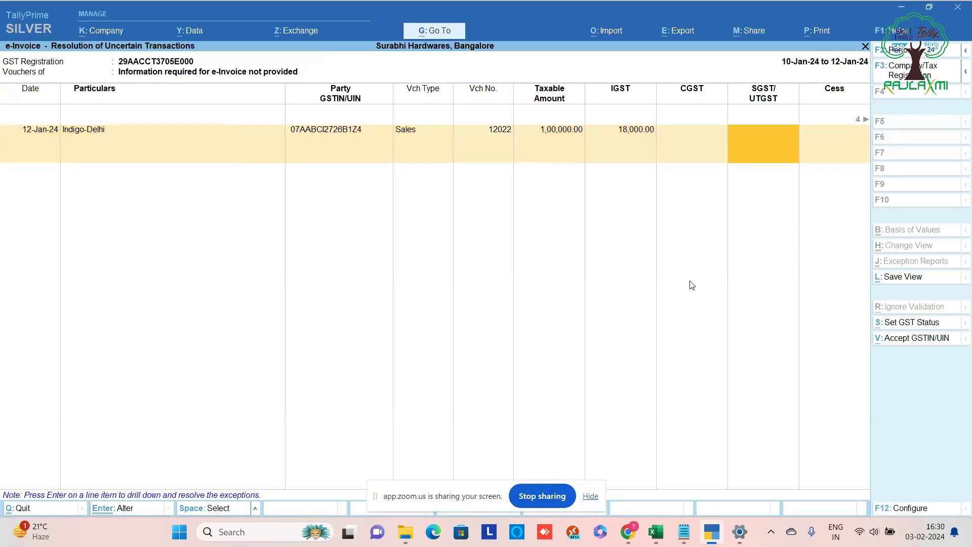
pyautogui.press('Right')
pyautogui.press('Right')
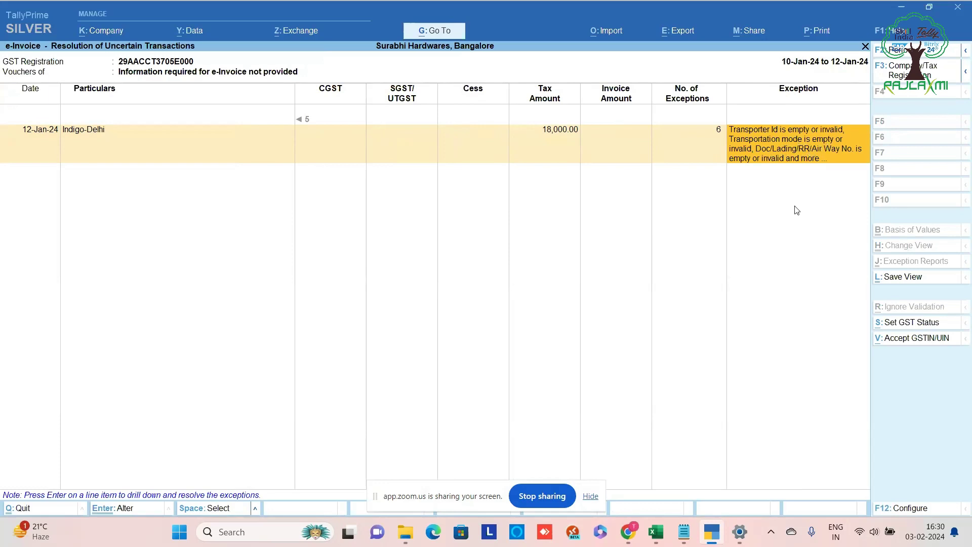
# Step: Return to the e-Invoice report and list the vouchers with a mismatch between HSN/SAC and Type of Supply
pyautogui.press('Escape')
pyautogui.press('Down')
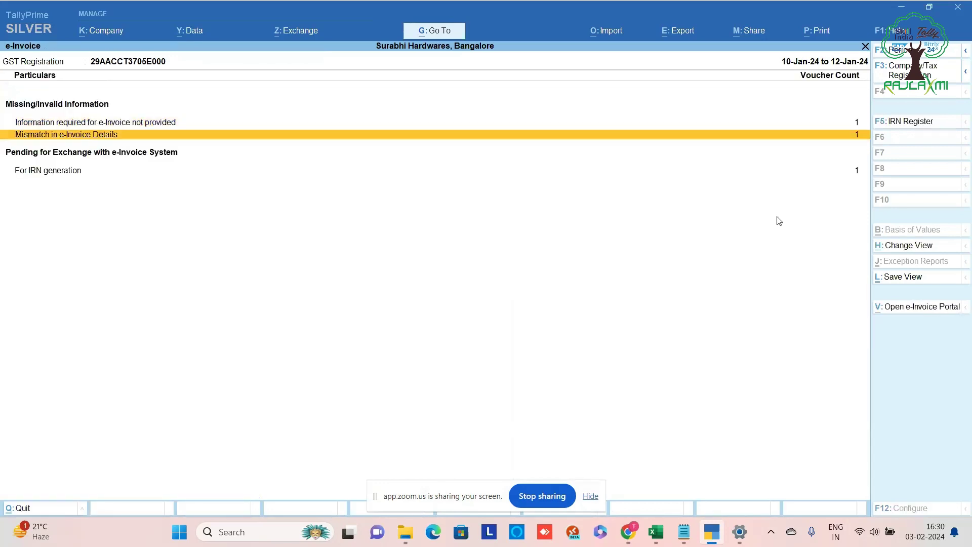
pyautogui.press('Return')
pyautogui.press('Return')
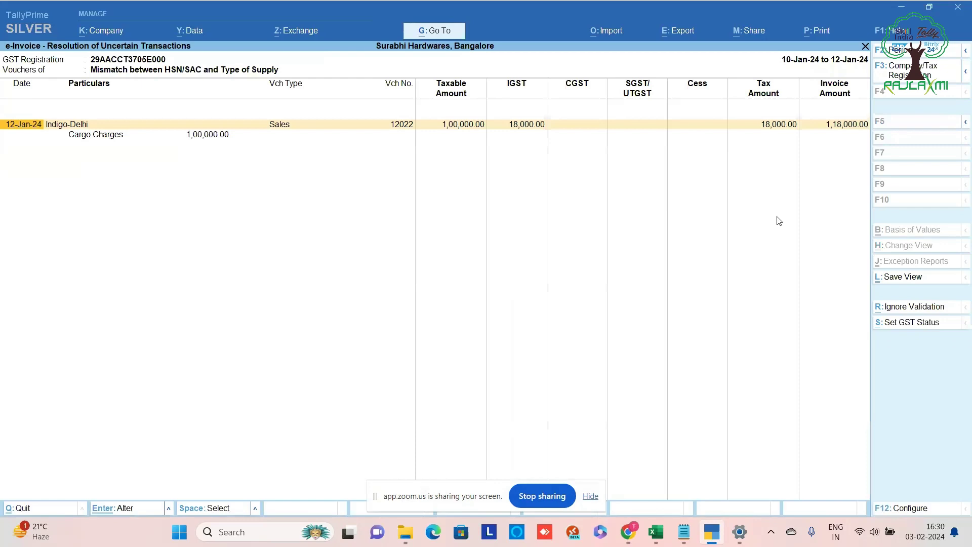
# Step: Open the mismatched Indigo-Delhi voucher and set the Cargo Charges line's type of supply to Services
pyautogui.press('Return')
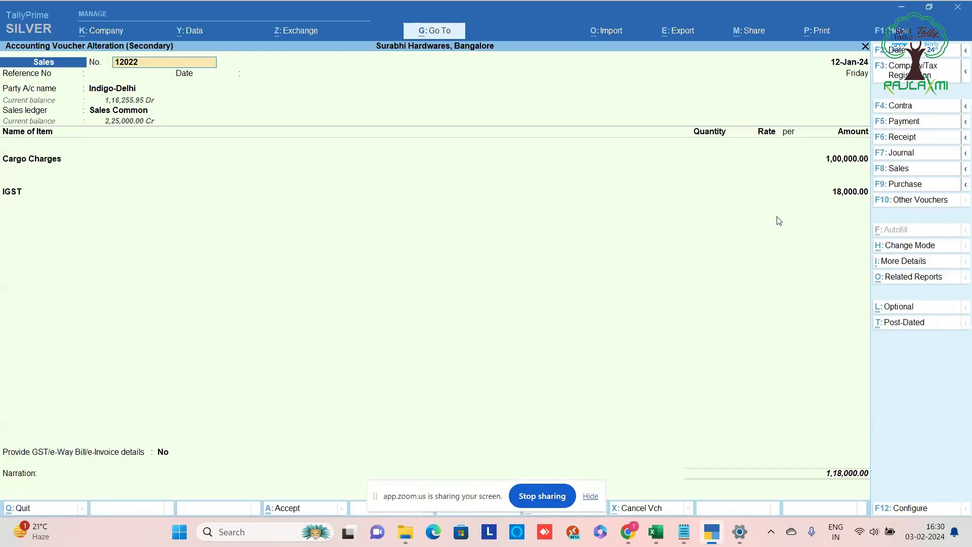
pyautogui.click(848, 159)
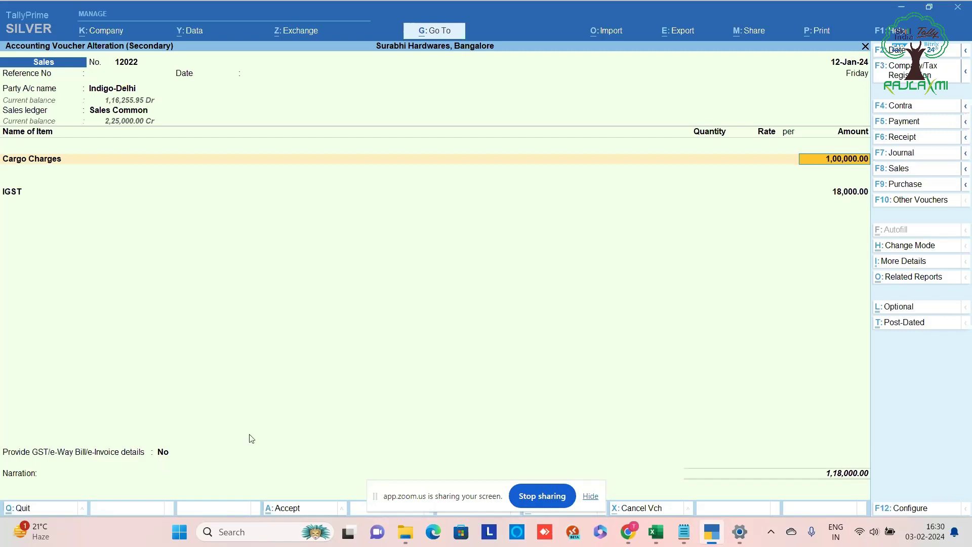
pyautogui.press('Return')
pyautogui.press('Return')
pyautogui.press('Return')
pyautogui.press('BackSpace')
pyautogui.press('Return')
pyautogui.press('Return')
pyautogui.press('Return')
pyautogui.press('Return')
pyautogui.press('Down')
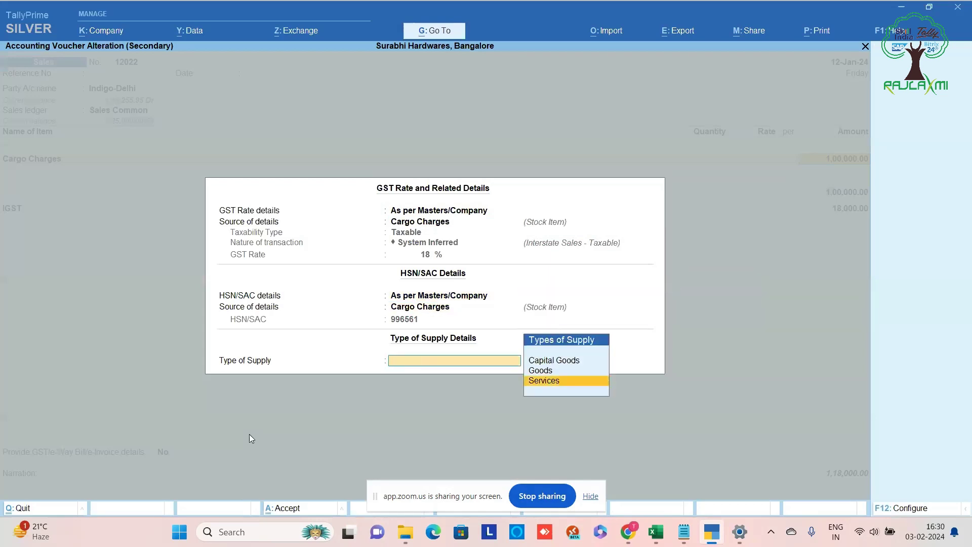
pyautogui.press('Return')
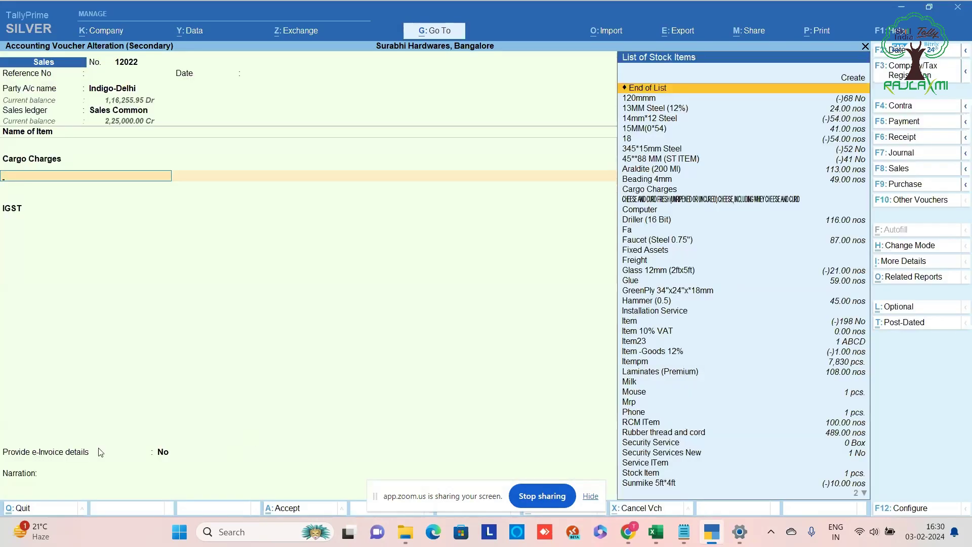
# Step: End the item list, check the option to provide e-Invoice details, and return to the ledger list after the IGST line
pyautogui.press('Return')
pyautogui.press('Return')
pyautogui.press('Return')
pyautogui.press('Return')
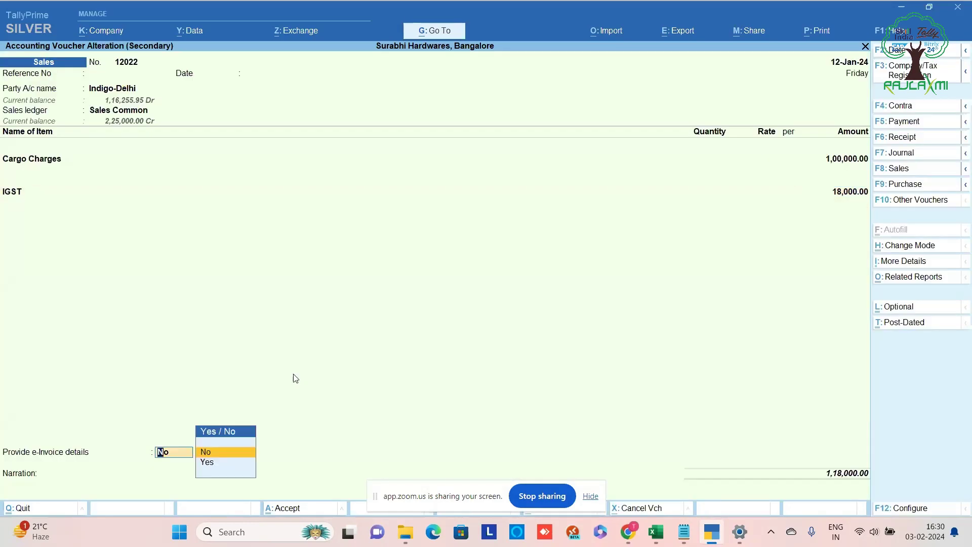
pyautogui.press('BackSpace')
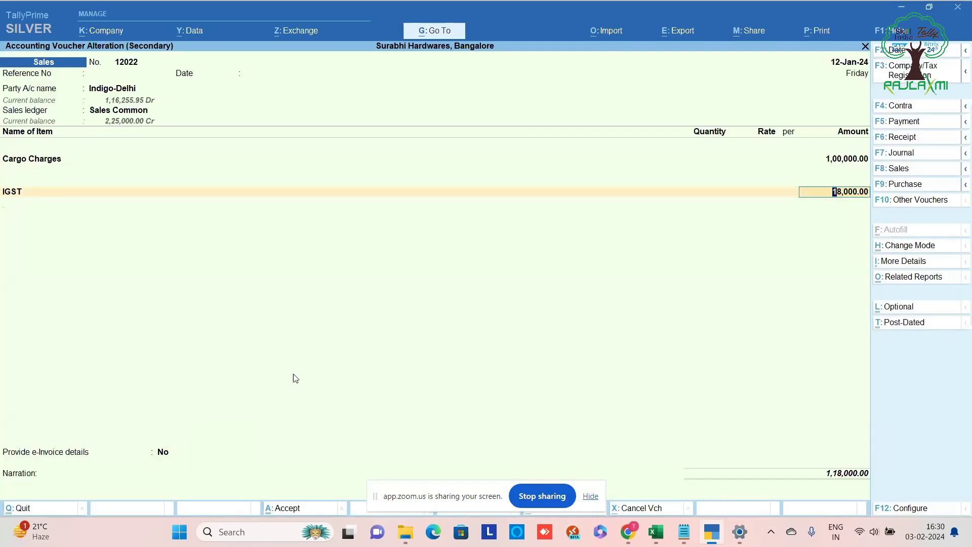
pyautogui.press('Return')
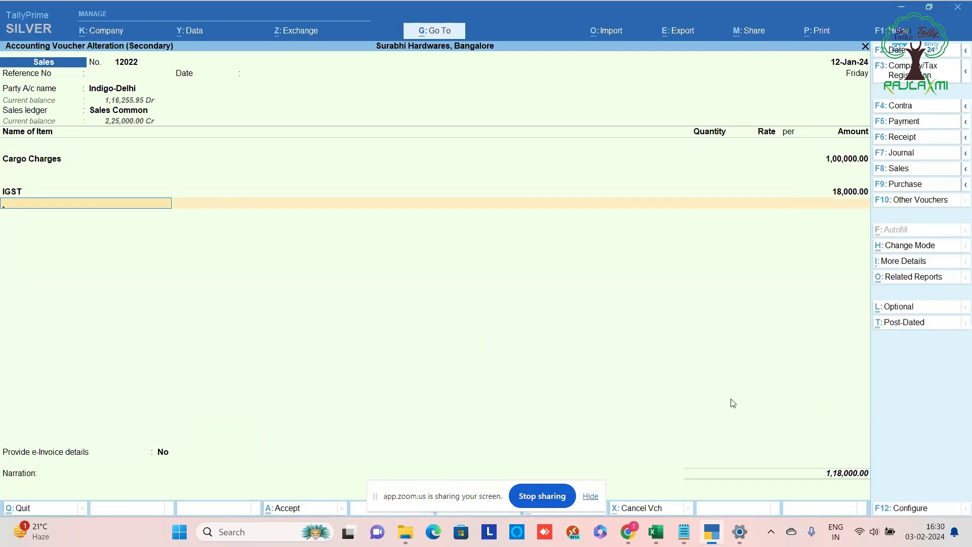
# Step: Switch to Chrome and search for "gst portal" in a new tab
pyautogui.click(628, 532)
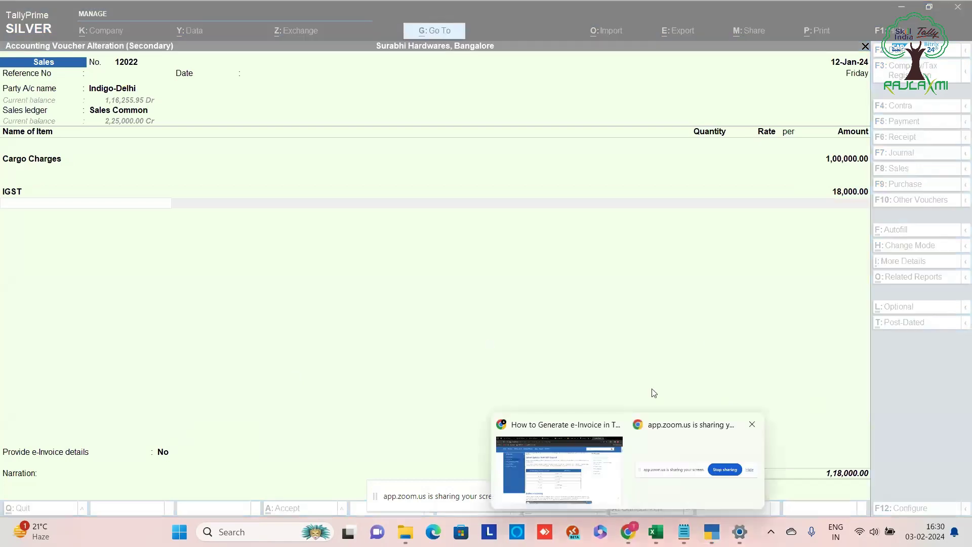
pyautogui.click(586, 463)
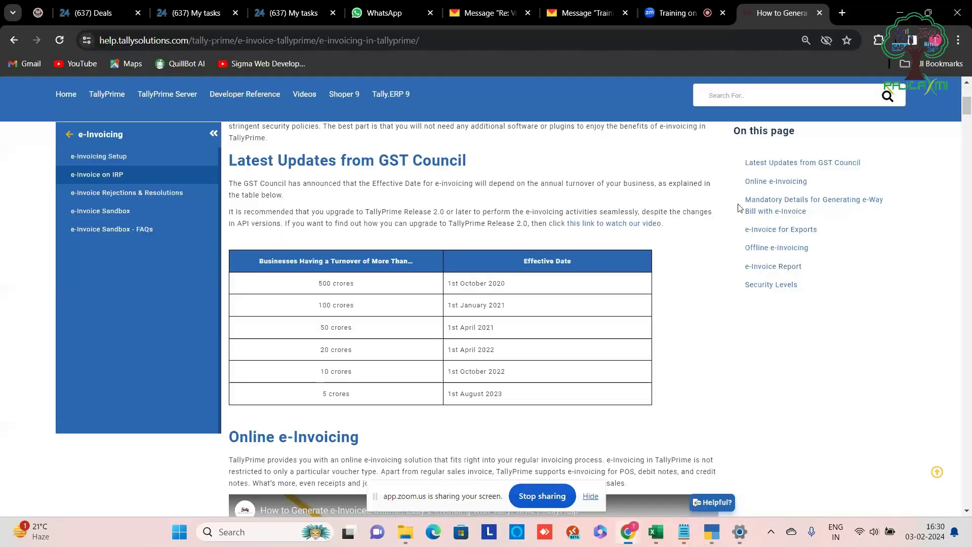
pyautogui.click(848, 14)
pyautogui.write('gst ')
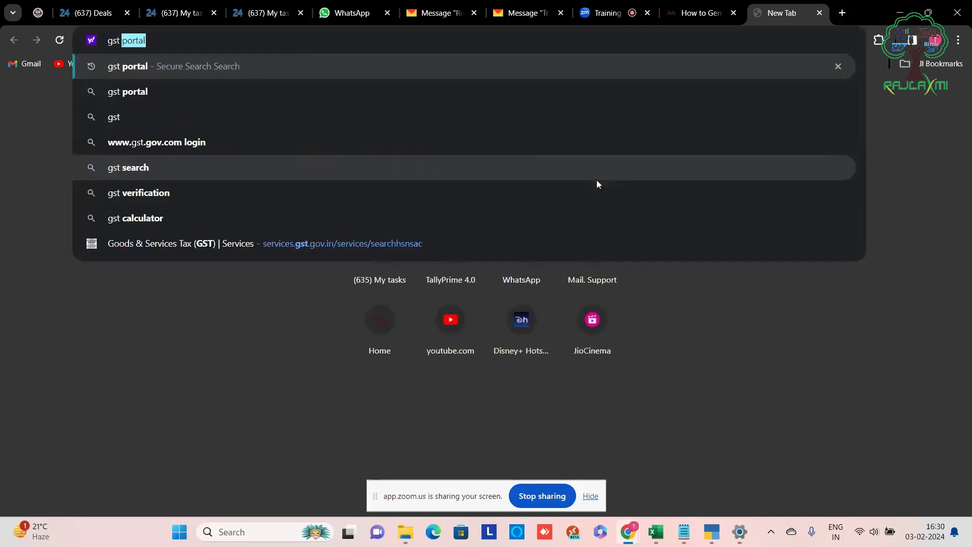
pyautogui.write('portal')
pyautogui.press('Return')
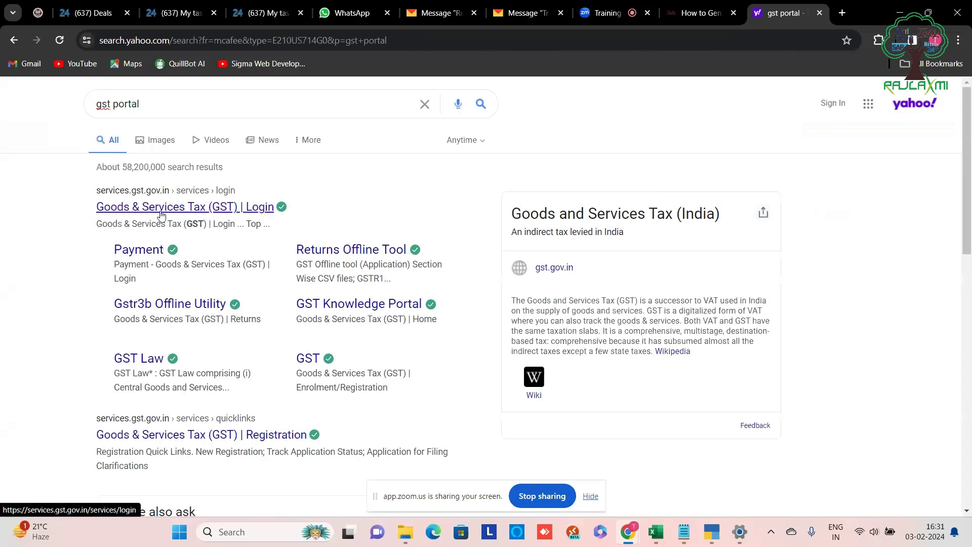
# Step: Open the Goods & Services Tax login page from the results and go to its Search HSN Code service
pyautogui.click(161, 214)
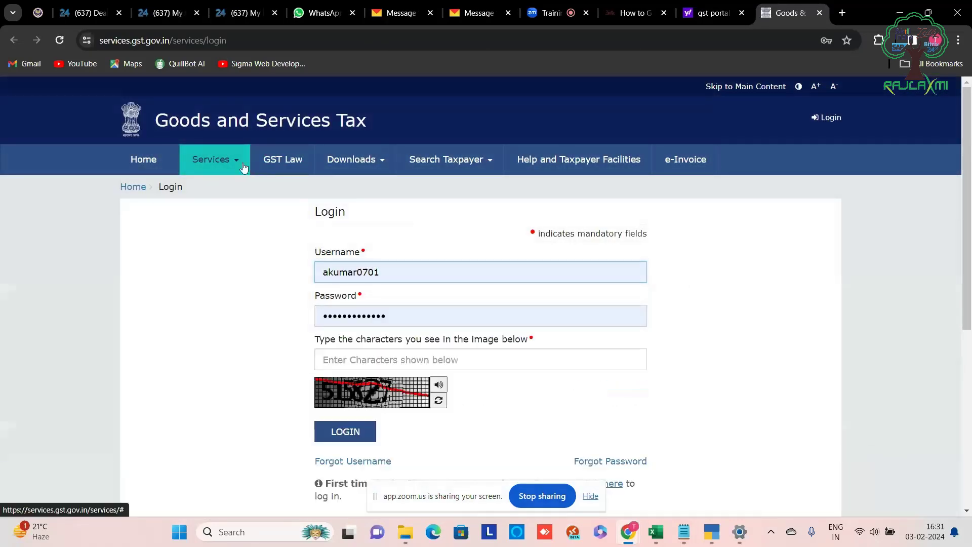
pyautogui.moveTo(232, 163)
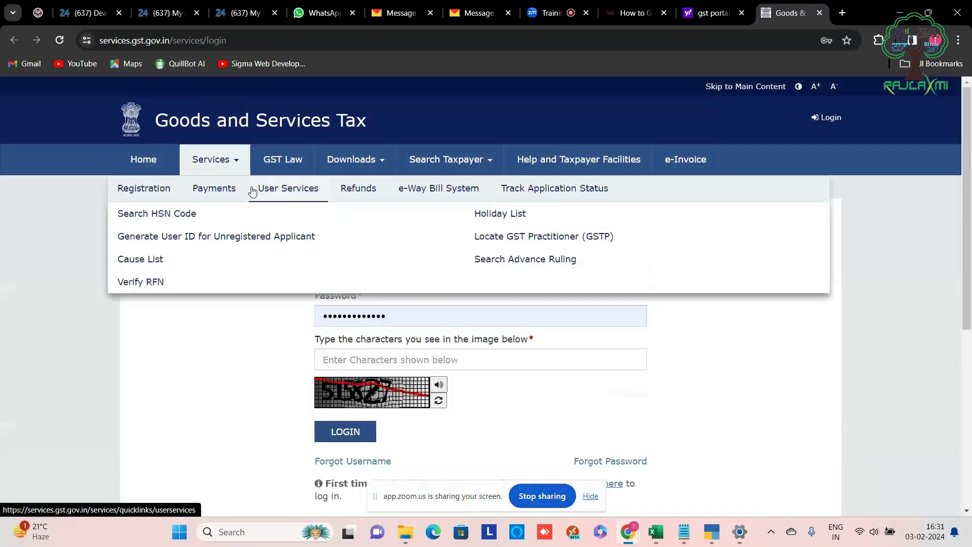
pyautogui.click(174, 219)
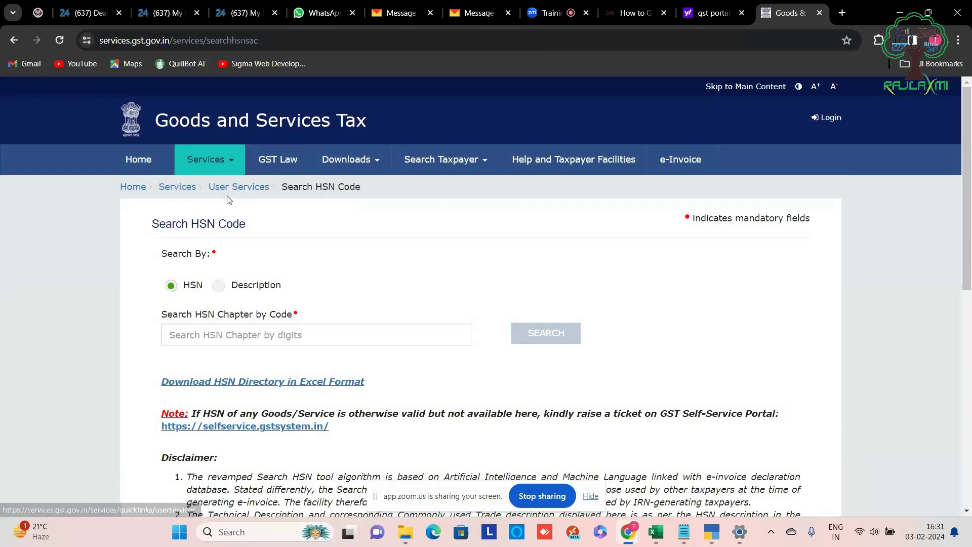
# Step: Search the HSN codes by description under Services for "freight charges" and look through the suggested codes
pyautogui.click(219, 285)
pyautogui.click(229, 348)
pyautogui.scroll(-3, 390, 300)
pyautogui.click(361, 276)
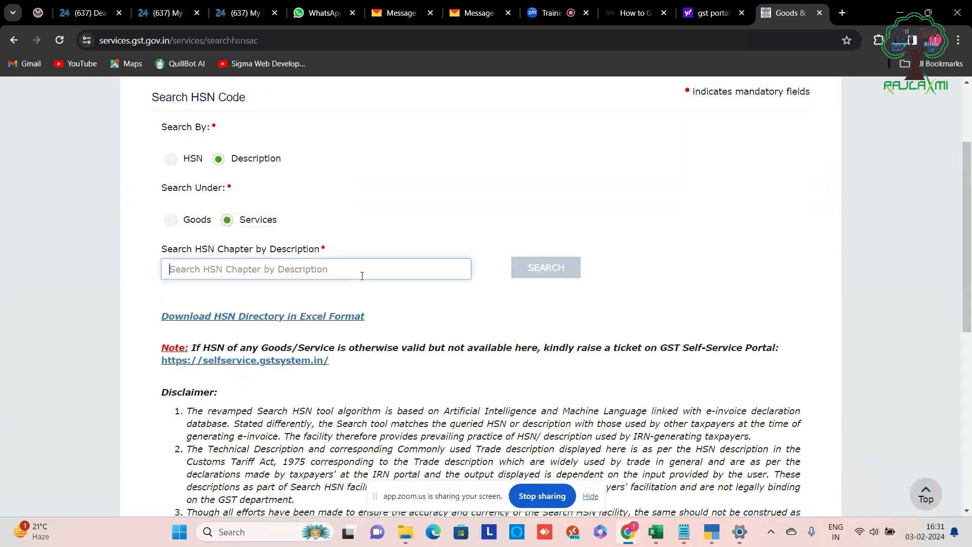
pyautogui.write('cart')
pyautogui.press('BackSpace')
pyautogui.press('BackSpace')
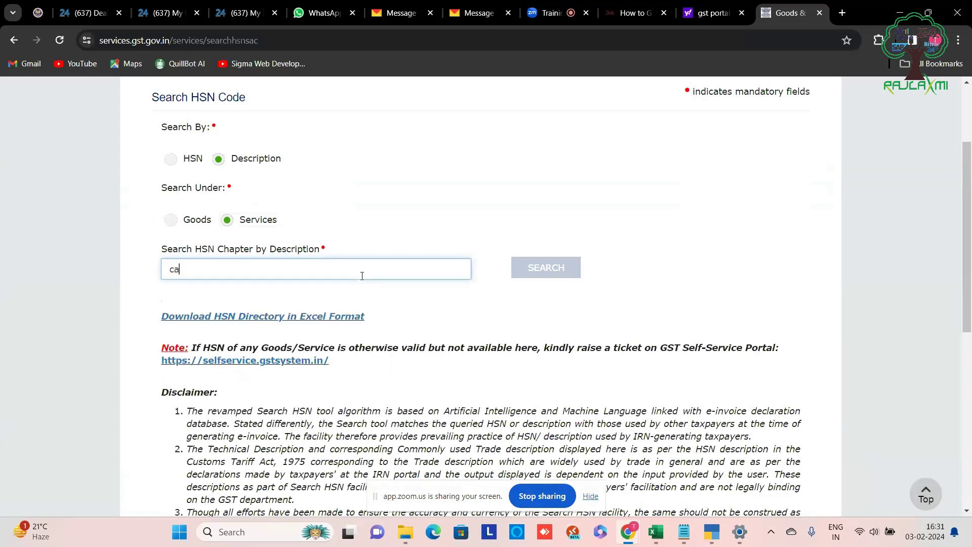
pyautogui.press('BackSpace')
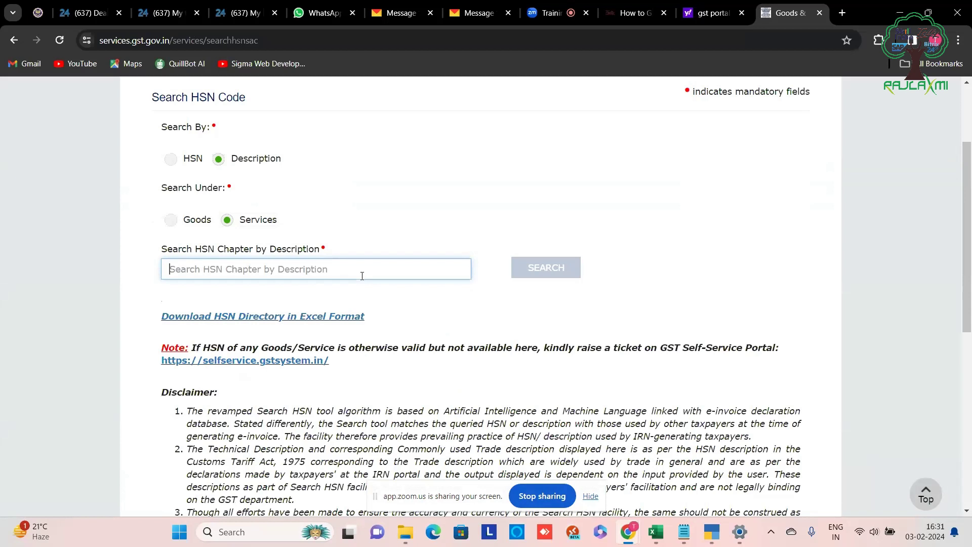
pyautogui.write('frei')
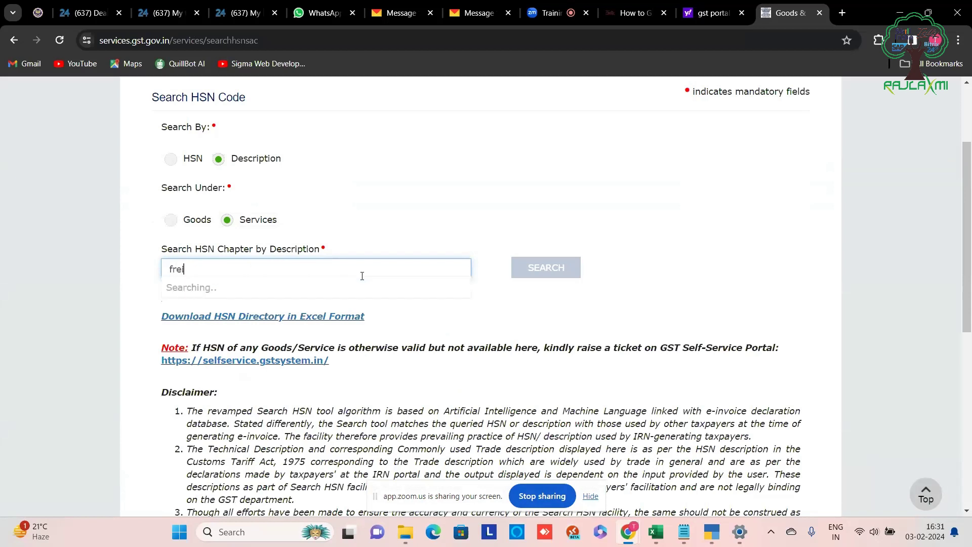
pyautogui.write('ght charges')
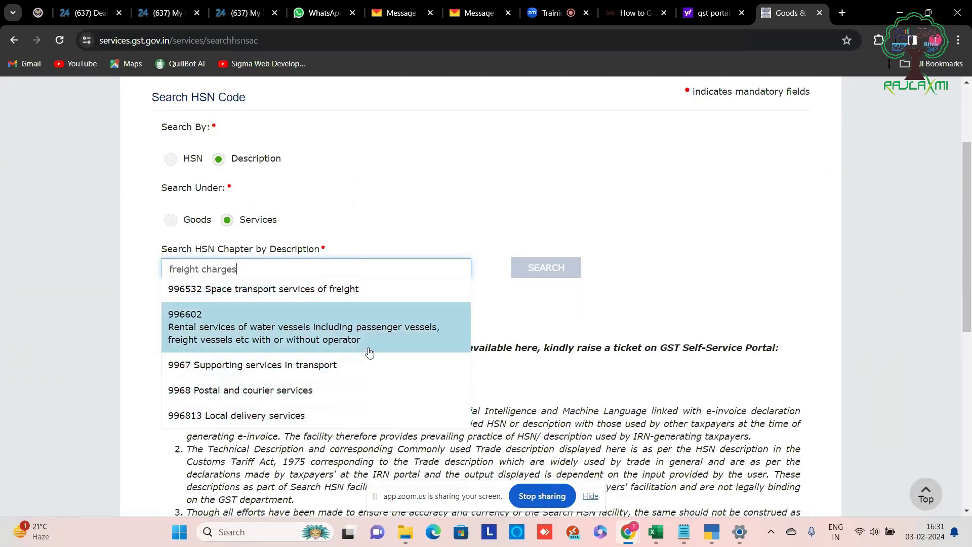
pyautogui.scroll(3, 375, 349)
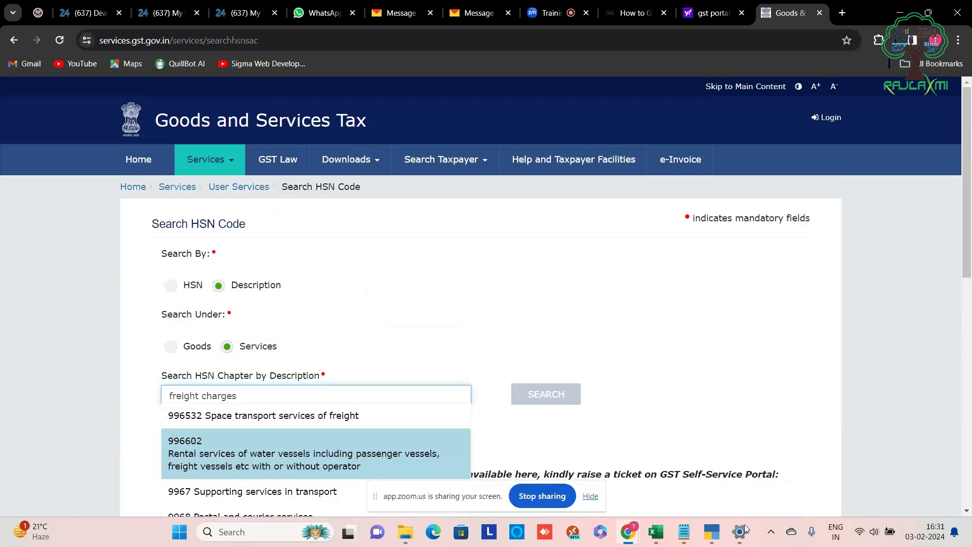
# Step: Switch to TallyPrime and open the Cargo Charges stock item master from the Indigo-Delhi voucher
pyautogui.click(711, 532)
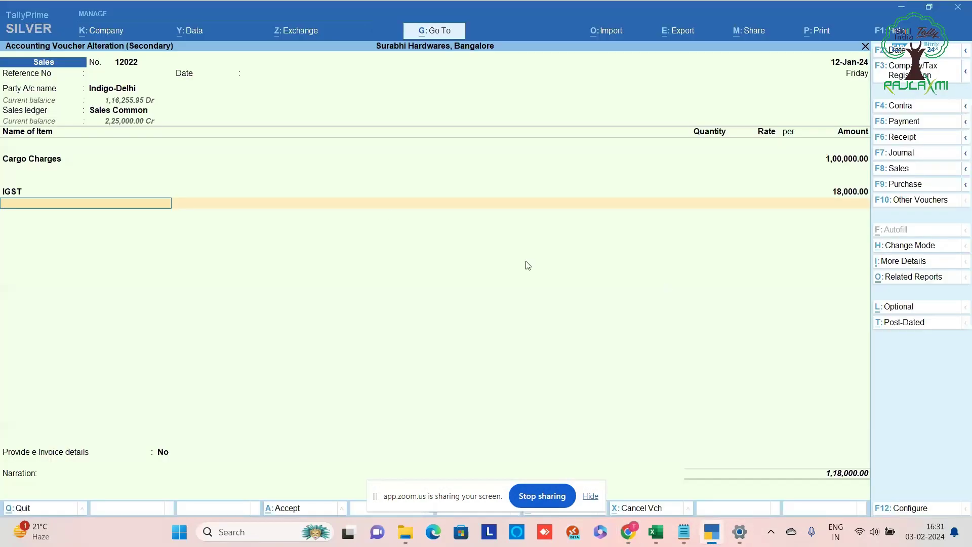
pyautogui.press('Up')
pyautogui.press('Up')
pyautogui.press('Left')
pyautogui.hotkey('ctrl', 'Return')
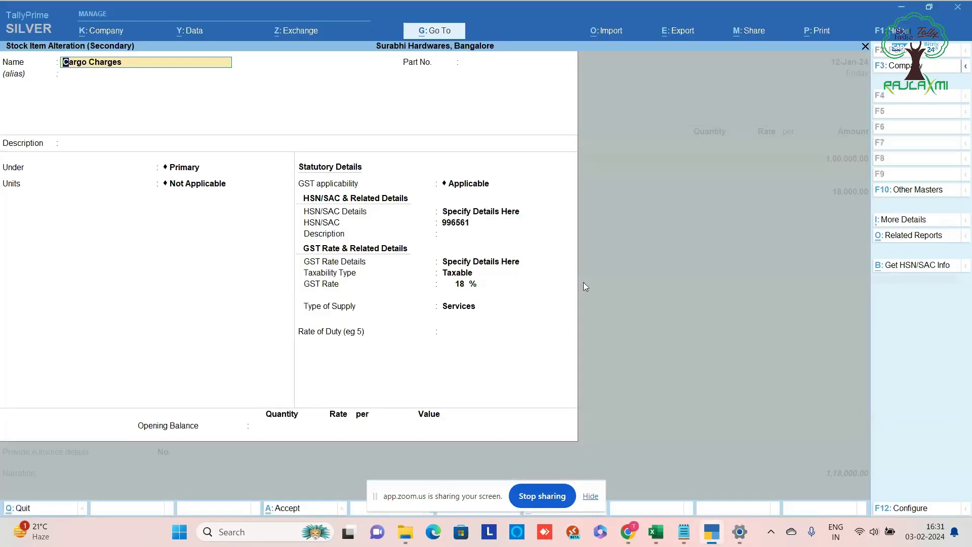
# Step: Check the Cargo Charges item's HSN/SAC, GST rate and type of supply, and quit the master without saving
pyautogui.press('Return')
pyautogui.press('Return')
pyautogui.press('Return')
pyautogui.press('Return')
pyautogui.press('Return')
pyautogui.press('Return')
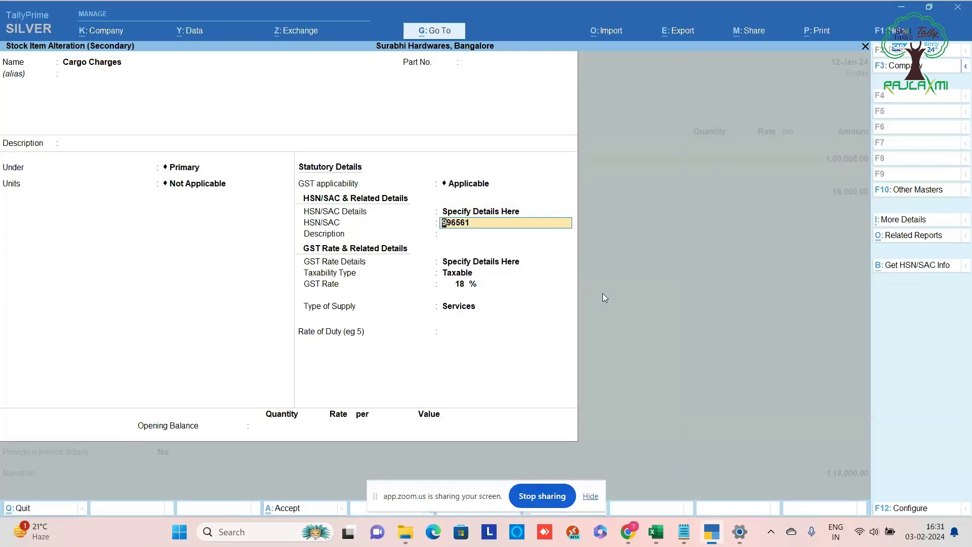
pyautogui.press('Return')
pyautogui.press('Return')
pyautogui.press('Return')
pyautogui.press('Return')
pyautogui.press('Return')
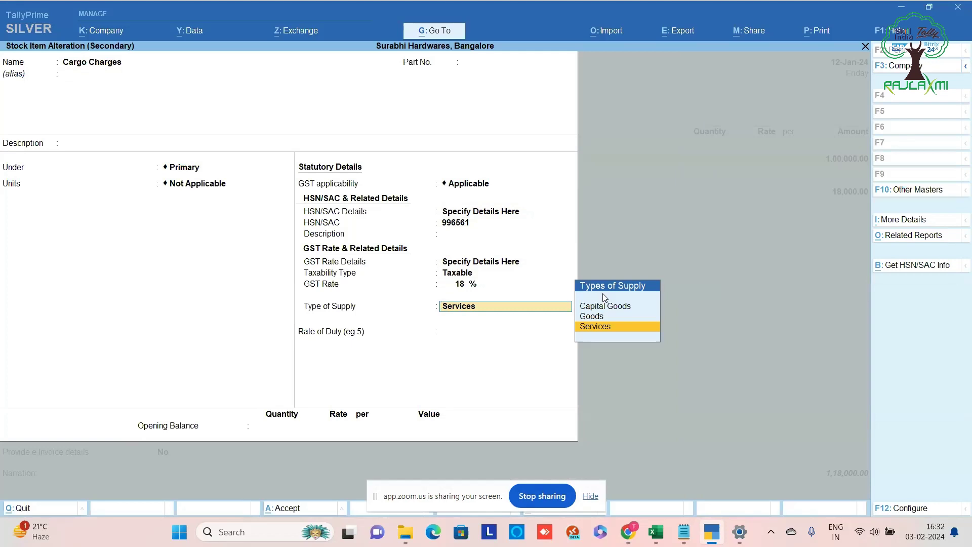
pyautogui.press('BackSpace')
pyautogui.press('Escape')
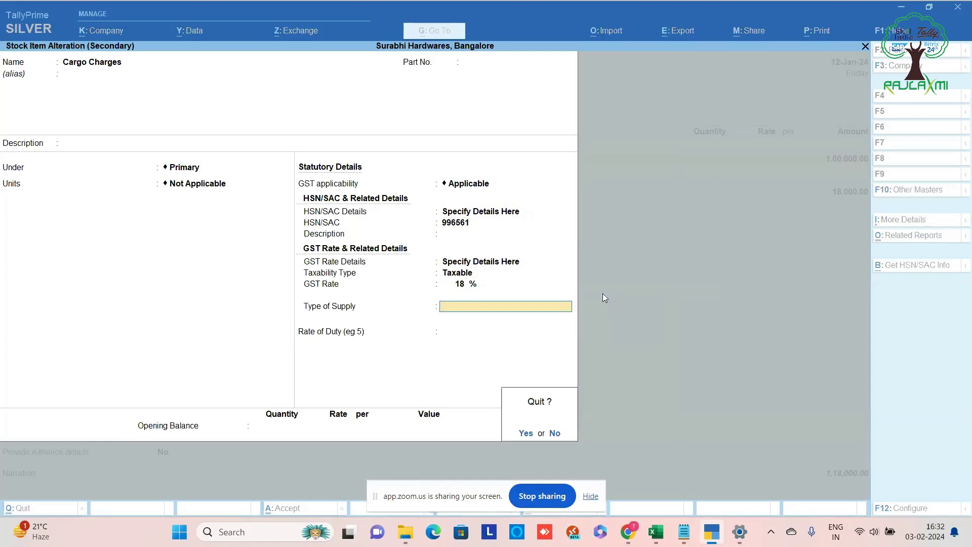
pyautogui.press('y')
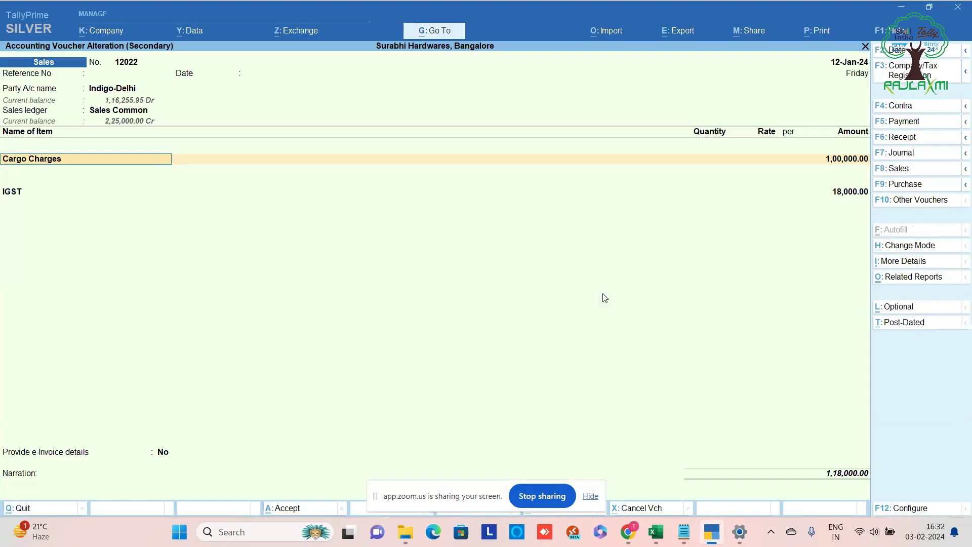
# Step: Check the modes available for the Indigo-Delhi voucher, quit it without saving, and reopen it
pyautogui.hotkey('ctrl', 'h')
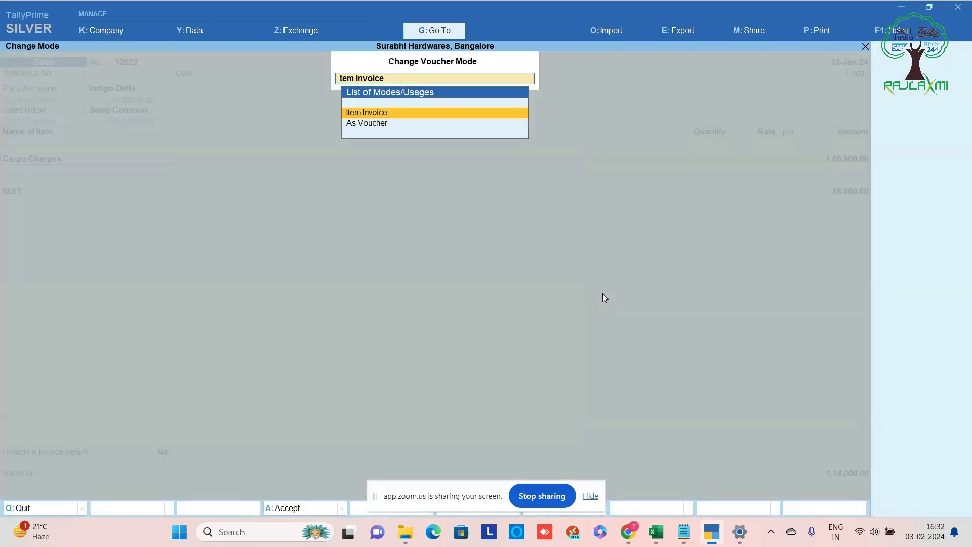
pyautogui.press('Return')
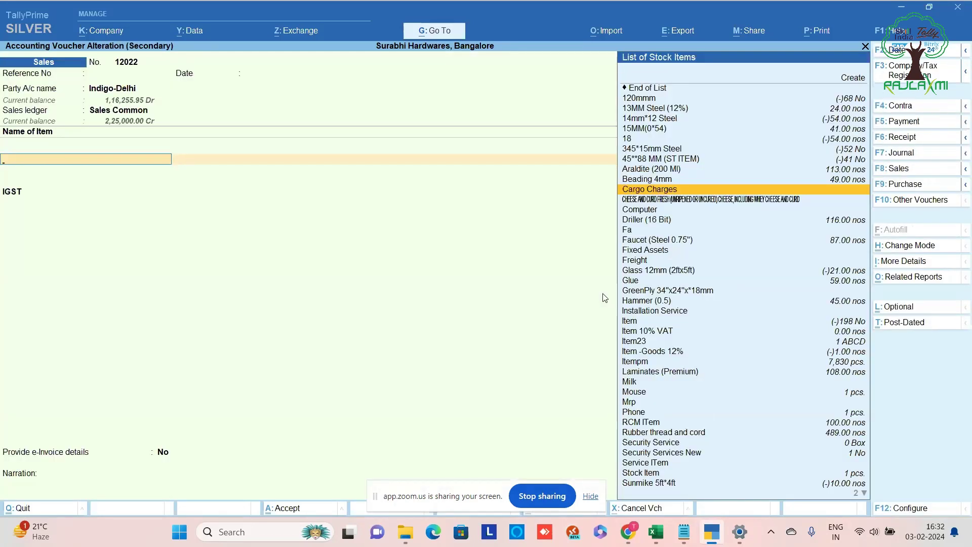
pyautogui.press('Escape')
pyautogui.press('Escape')
pyautogui.press('y')
pyautogui.press('Return')
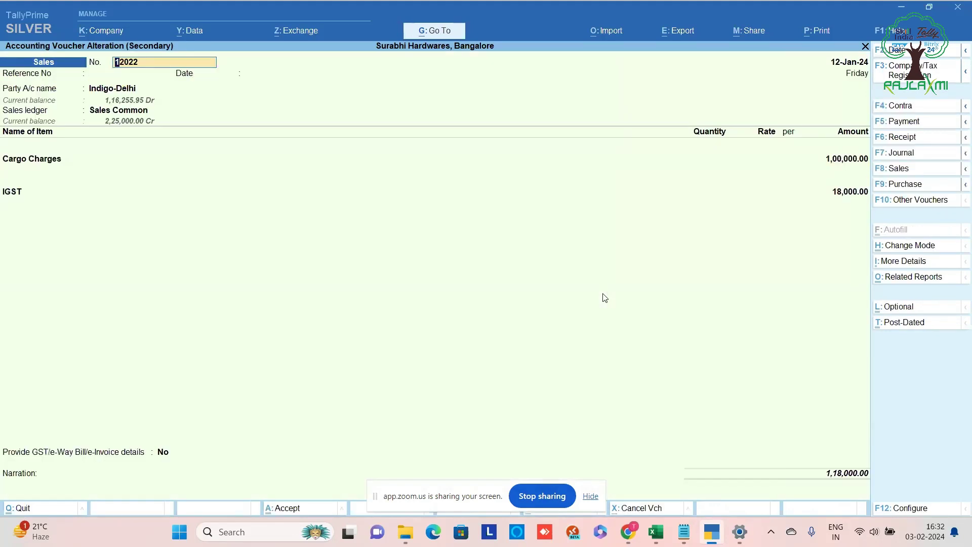
# Step: Delete the Indigo-Delhi sales voucher and leave the reports back to the main gateway
pyautogui.hotkey('alt', 'd')
pyautogui.press('y')
pyautogui.press('Escape')
pyautogui.press('Escape')
pyautogui.press('Escape')
pyautogui.press('Escape')
pyautogui.press('Escape')
# Step: Start a new sales voucher and set its voucher number to 12022
pyautogui.press('Up')
pyautogui.press('Up')
pyautogui.press('Up')
pyautogui.press('Up')
pyautogui.press('v')
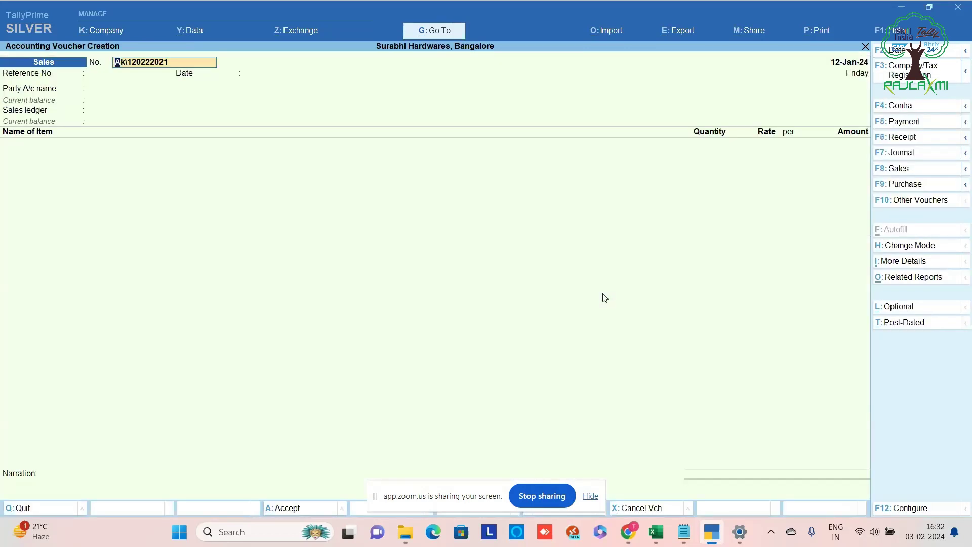
pyautogui.write('12')
pyautogui.press('Return')
pyautogui.press('Return')
pyautogui.press('Return')
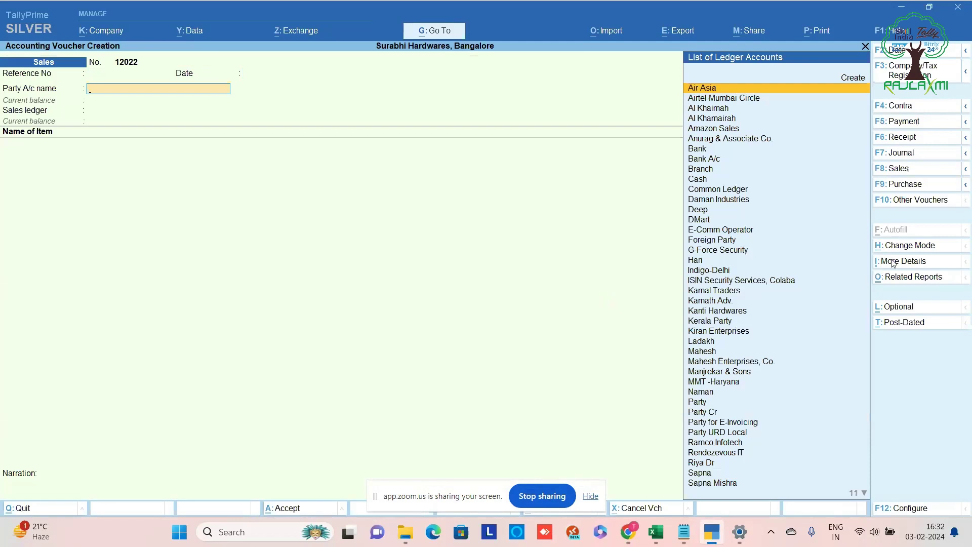
# Step: Change the new sales voucher's mode to Accounting Invoice and proceed to the party account name
pyautogui.click(907, 247)
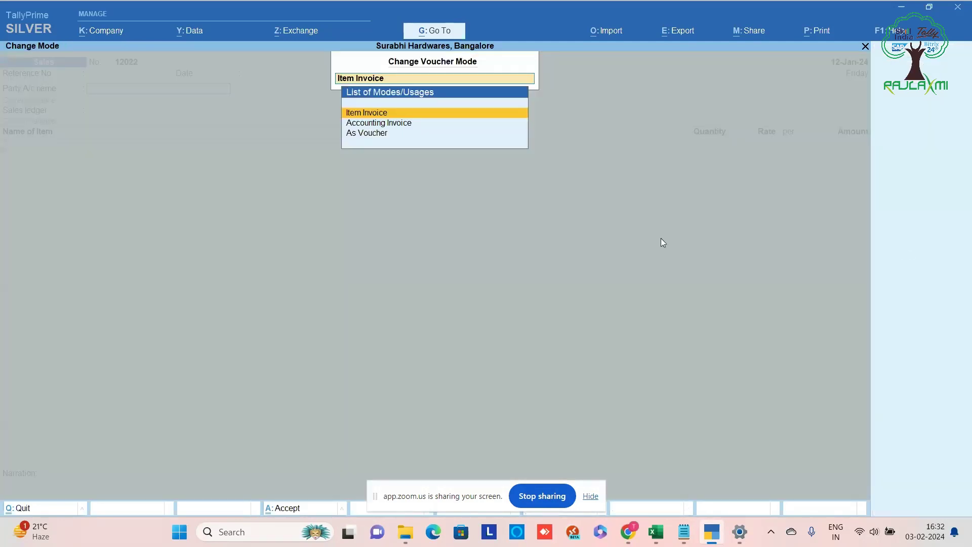
pyautogui.press('Down')
pyautogui.press('Return')
pyautogui.press('Return')
pyautogui.press('Return')
pyautogui.press('Return')
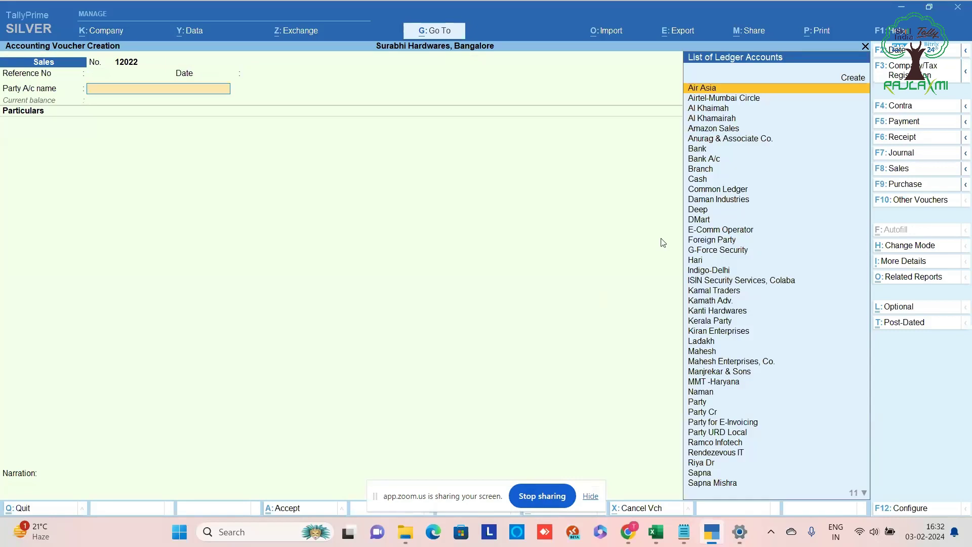
# Step: Choose Indigo-Delhi as the party account and accept its dispatch and party details
pyautogui.write('In')
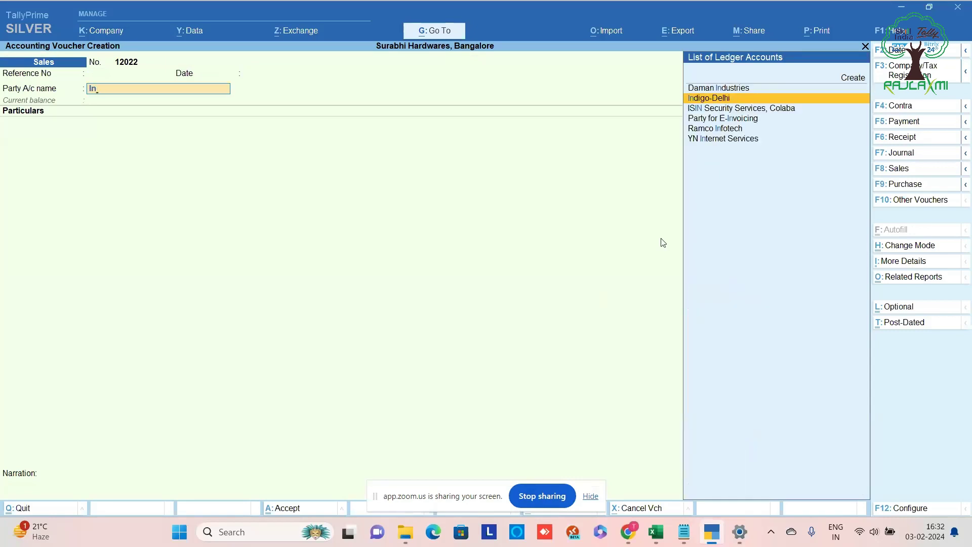
pyautogui.press('Return')
pyautogui.press('Return')
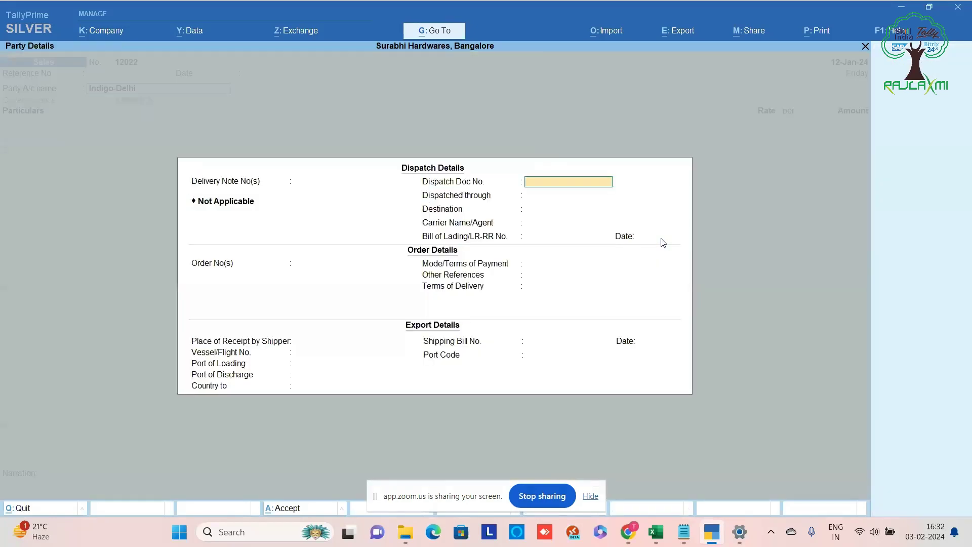
pyautogui.hotkey('ctrl', 'a')
pyautogui.hotkey('ctrl', 'a')
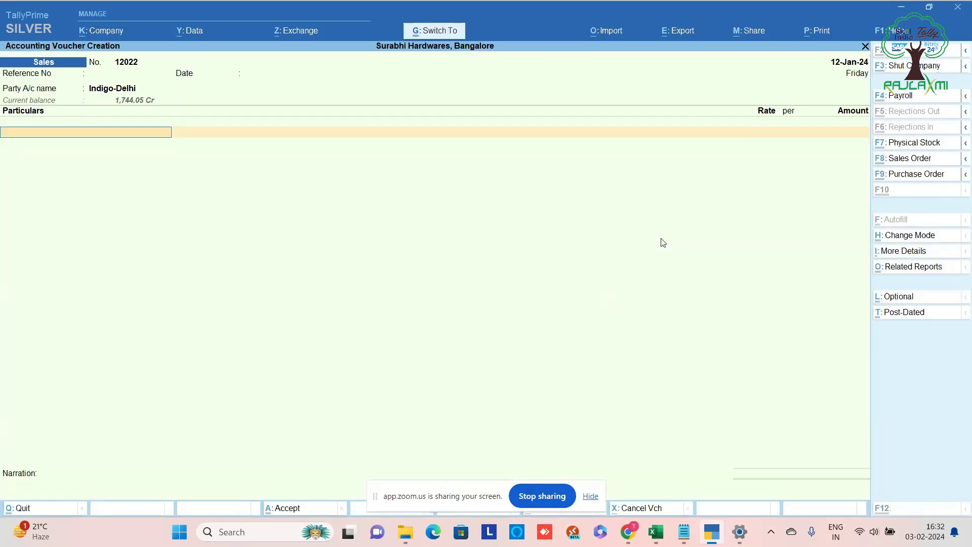
# Step: Reopen the Indigo-Delhi dispatch and party details, review the buyer's address, and accept them again
pyautogui.press('BackSpace')
pyautogui.press('Return')
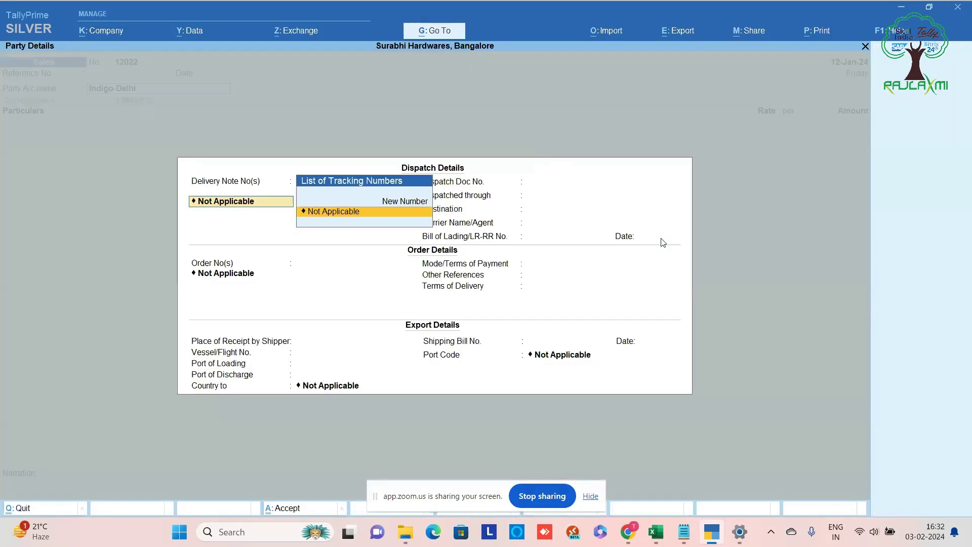
pyautogui.hotkey('ctrl', 'a')
pyautogui.press('Return')
pyautogui.press('Return')
pyautogui.press('Return')
pyautogui.press('Return')
pyautogui.press('Return')
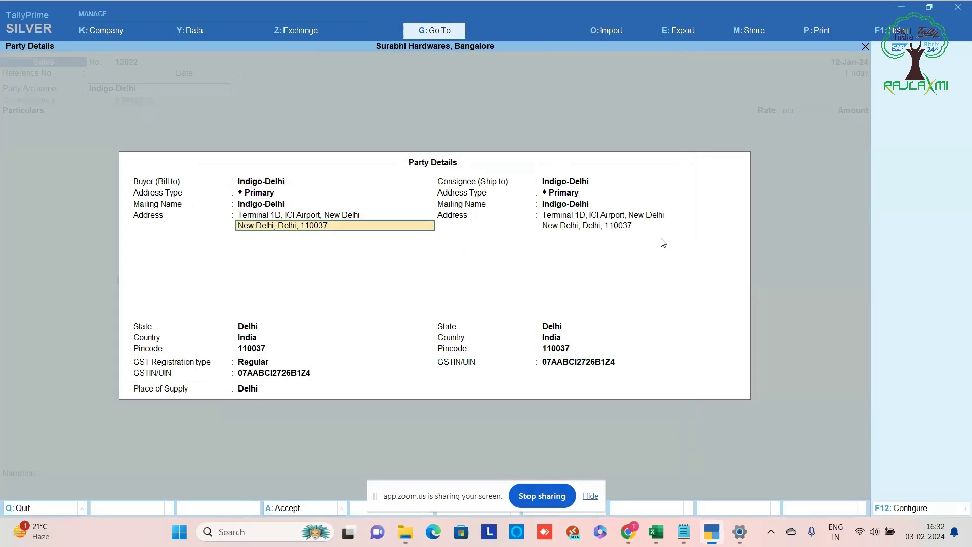
pyautogui.press('ctrl')
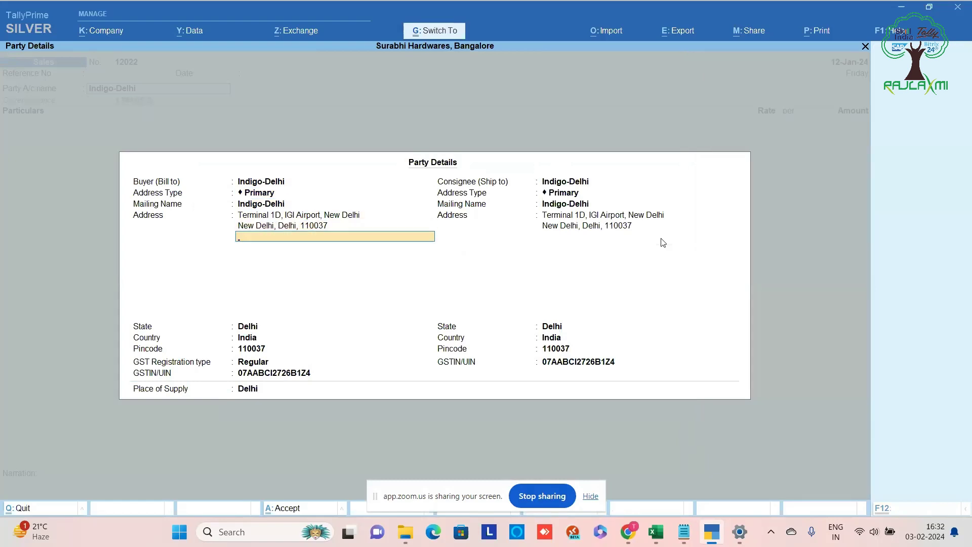
pyautogui.hotkey('ctrl', 'a')
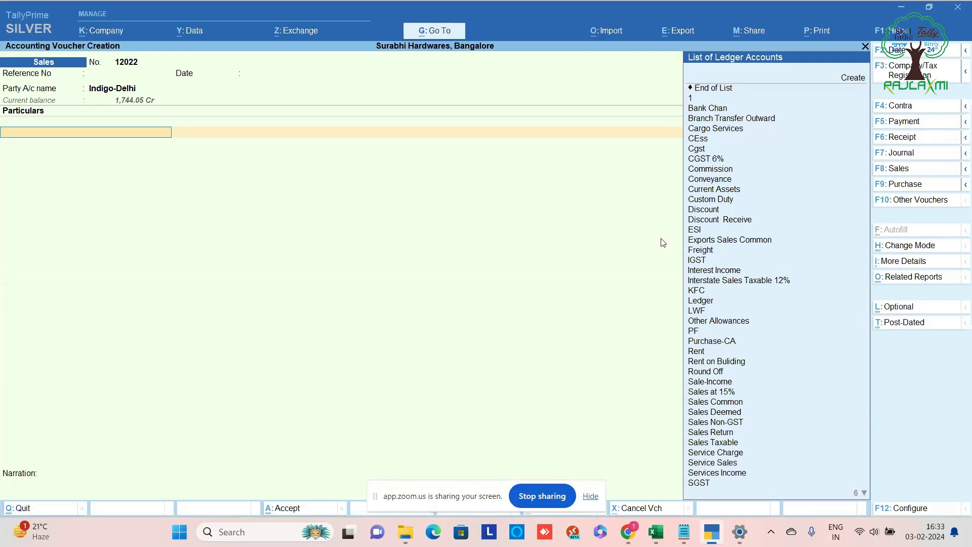
# Step: Add the Cargo Services ledger to the particulars with an amount of 1,00,000
pyautogui.write('Carg')
pyautogui.press('Return')
pyautogui.press('Return')
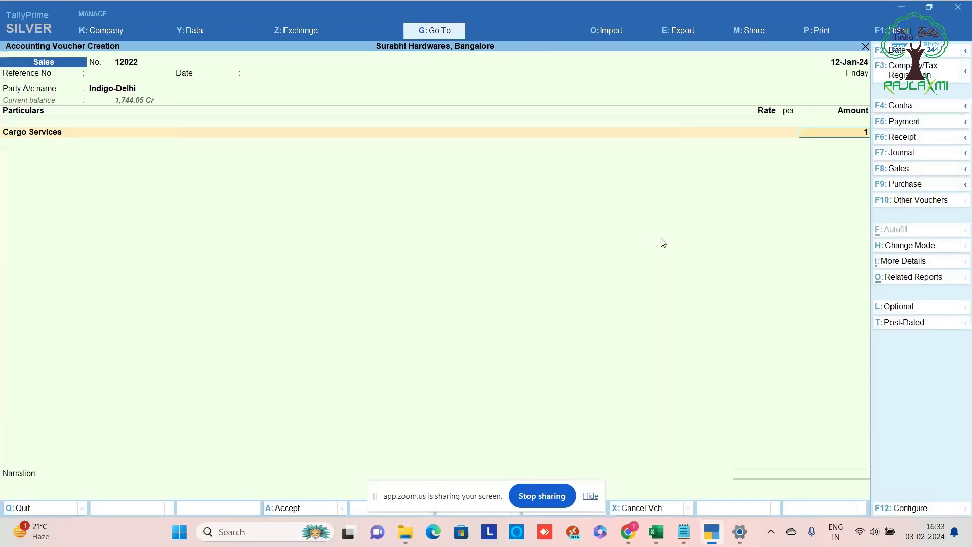
pyautogui.write('10000')
pyautogui.press('Return')
# Step: Review the Cargo Services line's GST rate, HSN/SAC and type of supply details, and accept them unchanged
pyautogui.press('Return')
pyautogui.press('Return')
pyautogui.press('Return')
pyautogui.press('BackSpace')
pyautogui.press('BackSpace')
pyautogui.press('Return')
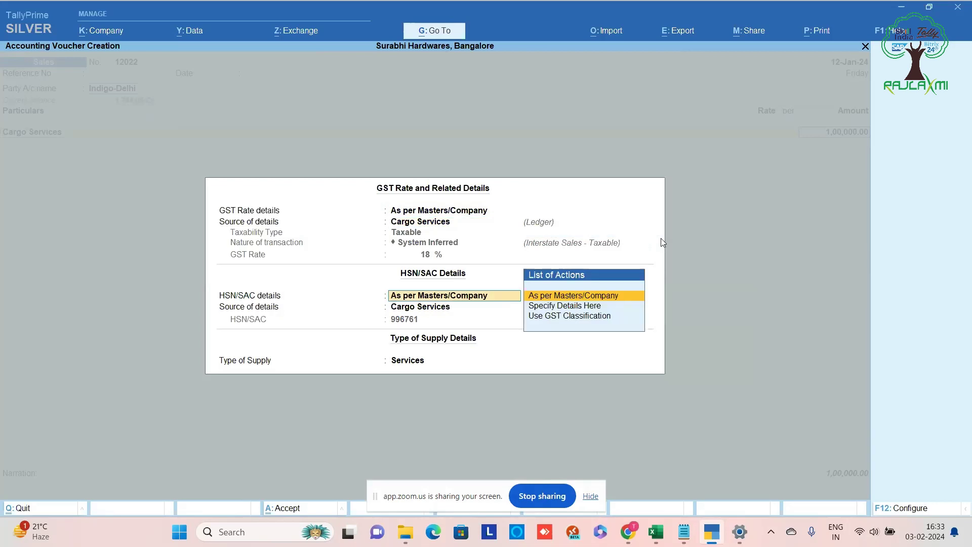
pyautogui.press('Return')
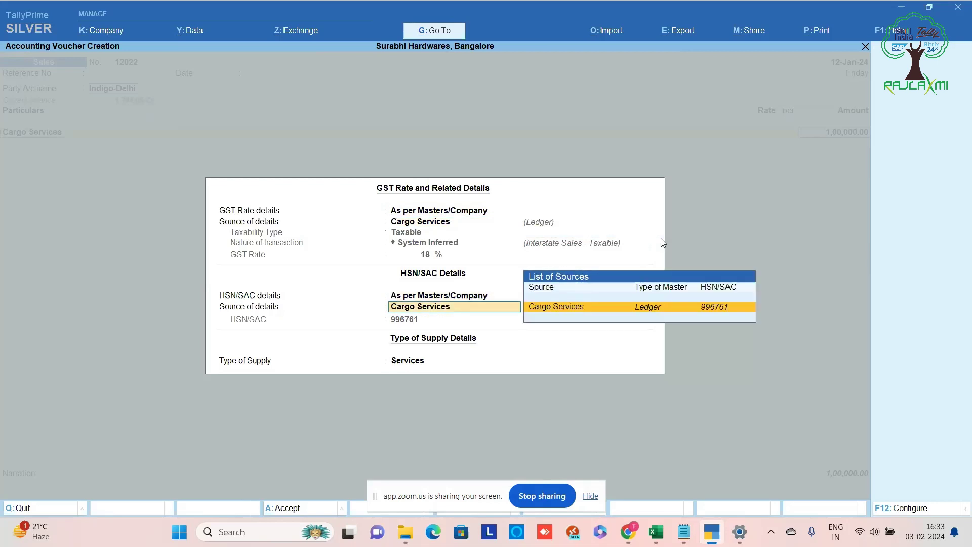
pyautogui.press('Return')
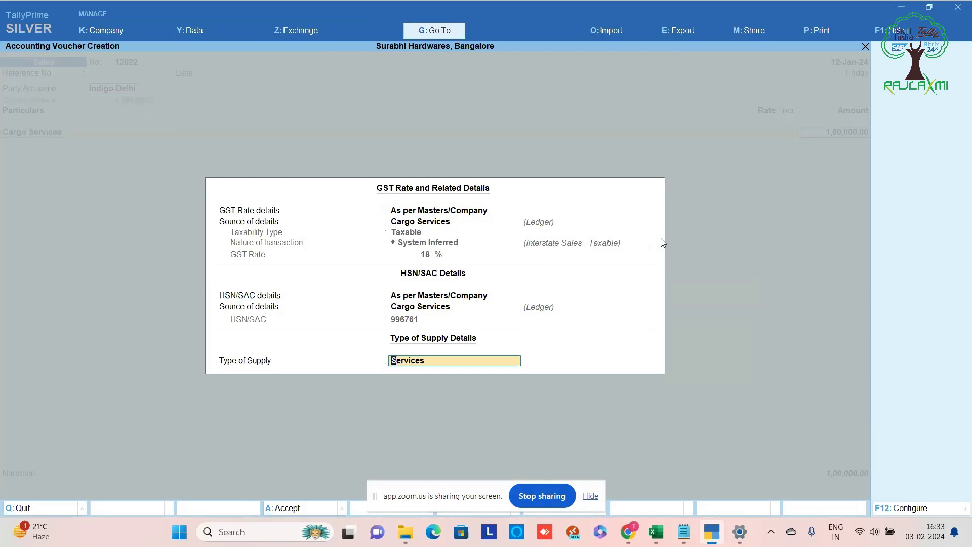
pyautogui.press('Return')
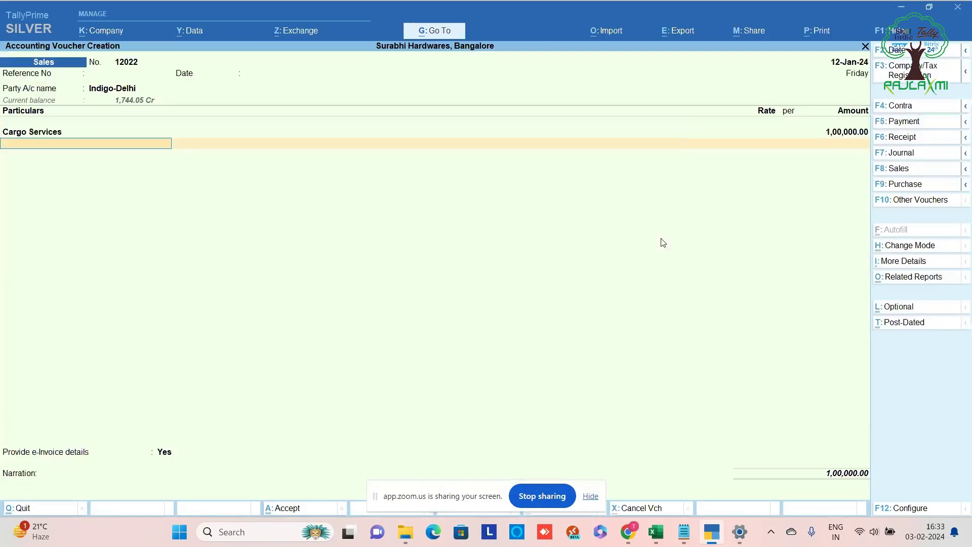
# Step: Add the IGST ledger below Cargo Services with its calculated tax amount and end the ledger entries
pyautogui.write('Igst')
pyautogui.press('Return')
pyautogui.press('Return')
pyautogui.press('Return')
pyautogui.press('Return')
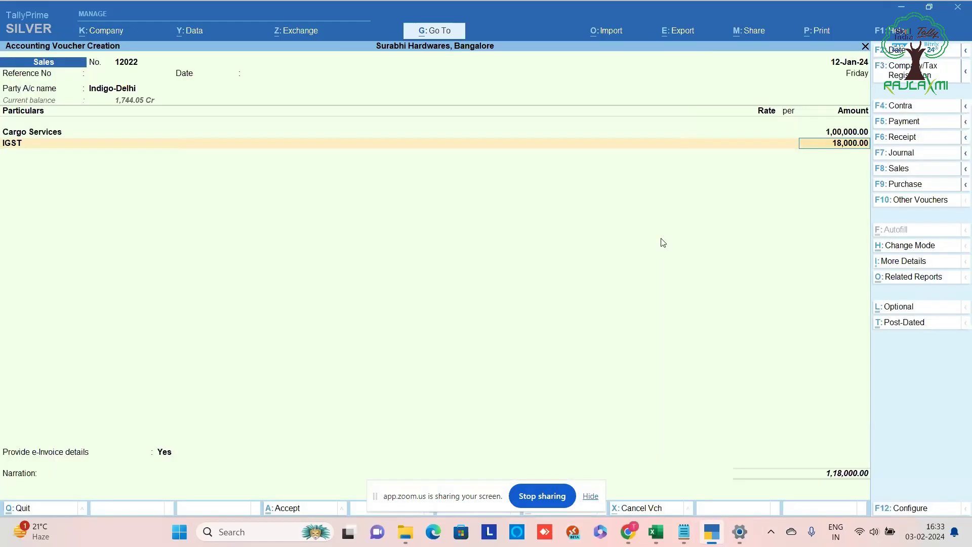
# Step: Provide the e-Invoice details with New Delhi as bill-to and ship-to place, turning off Dispatch From details
pyautogui.press('Return')
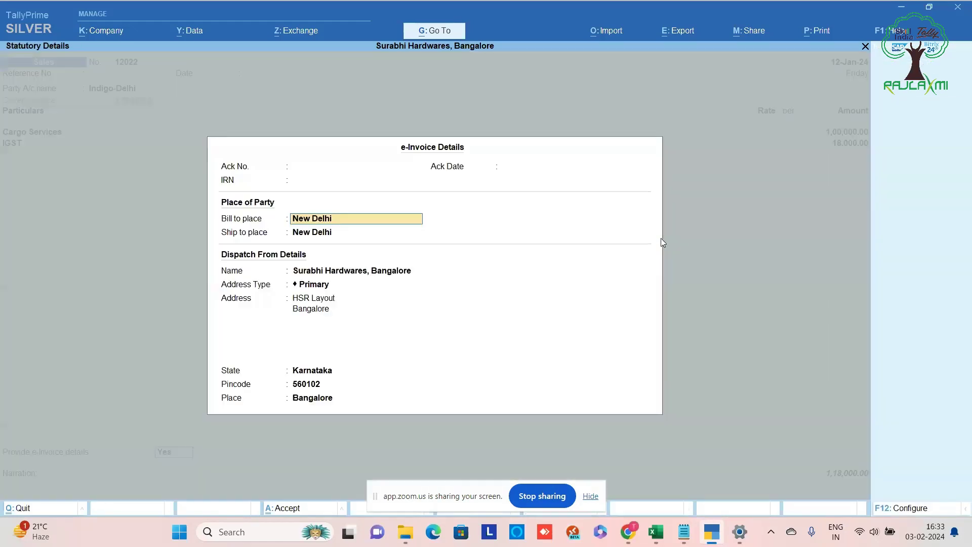
pyautogui.press('F12')
pyautogui.press('n')
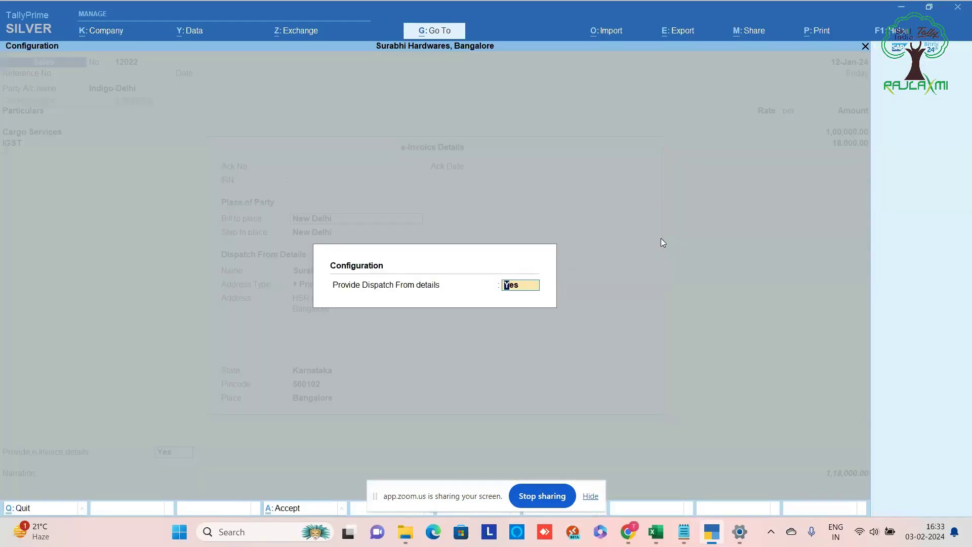
pyautogui.press('Return')
pyautogui.press('Return')
pyautogui.press('Return')
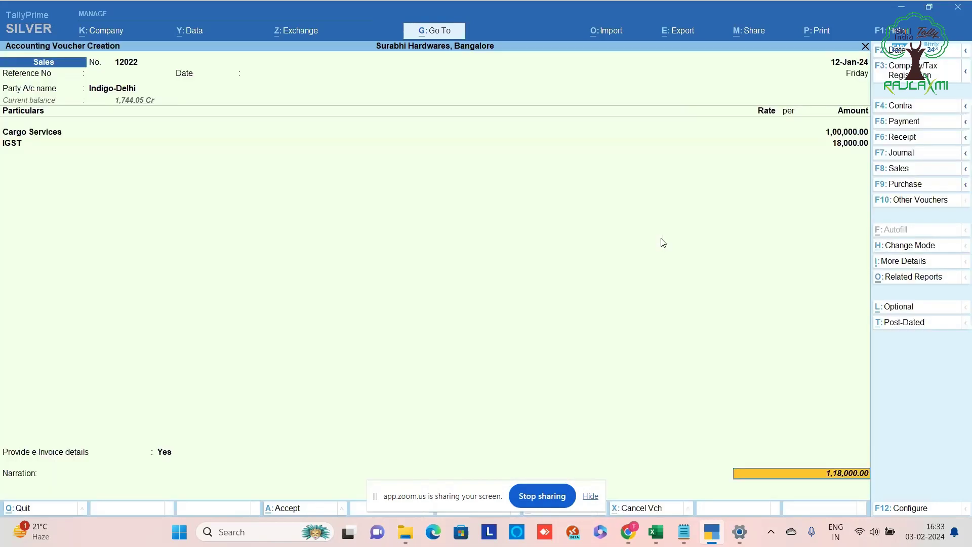
# Step: Save the Indigo-Delhi sales voucher with an empty narration and decline generating the e-Invoice
pyautogui.press('Return')
pyautogui.press('Return')
pyautogui.press('Return')
pyautogui.press('Return')
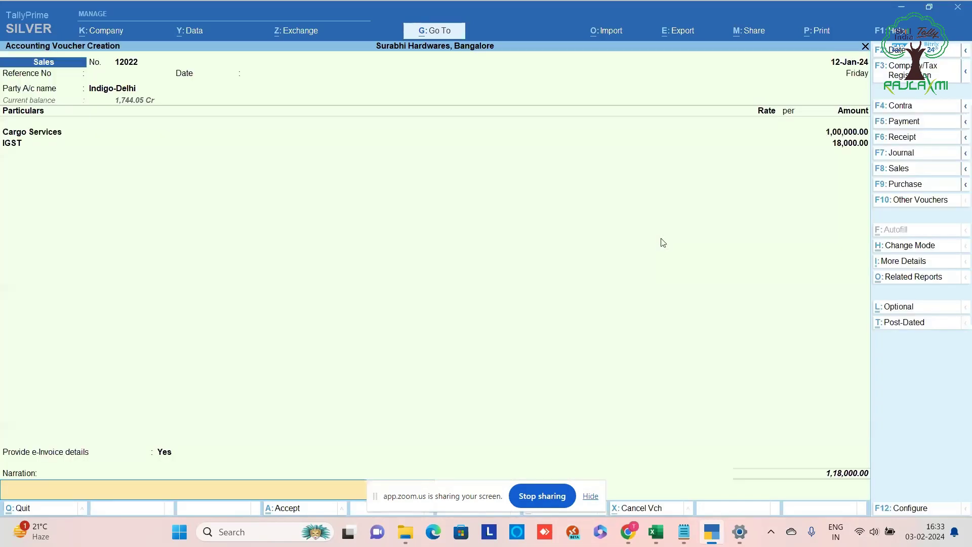
pyautogui.press('Return')
pyautogui.press('Return')
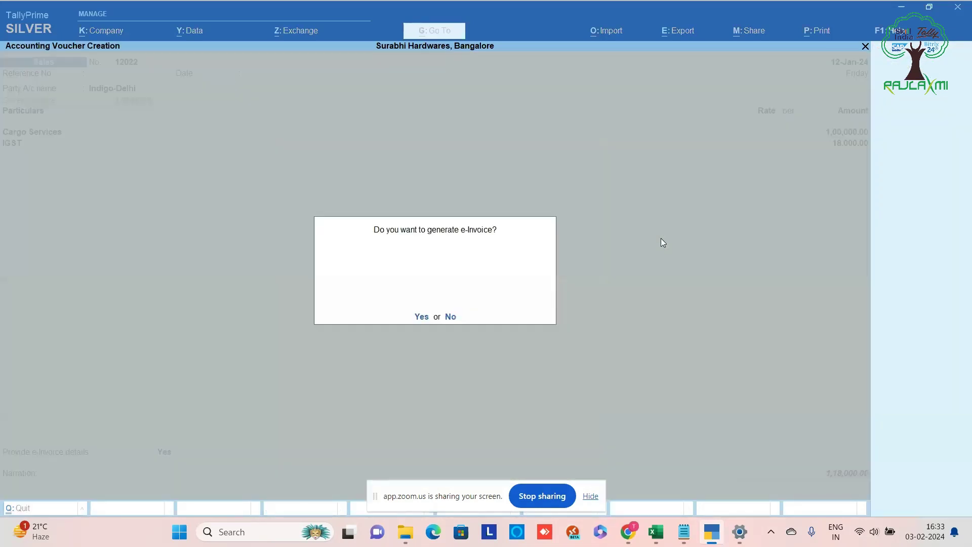
pyautogui.press('n')
pyautogui.press('BackSpace')
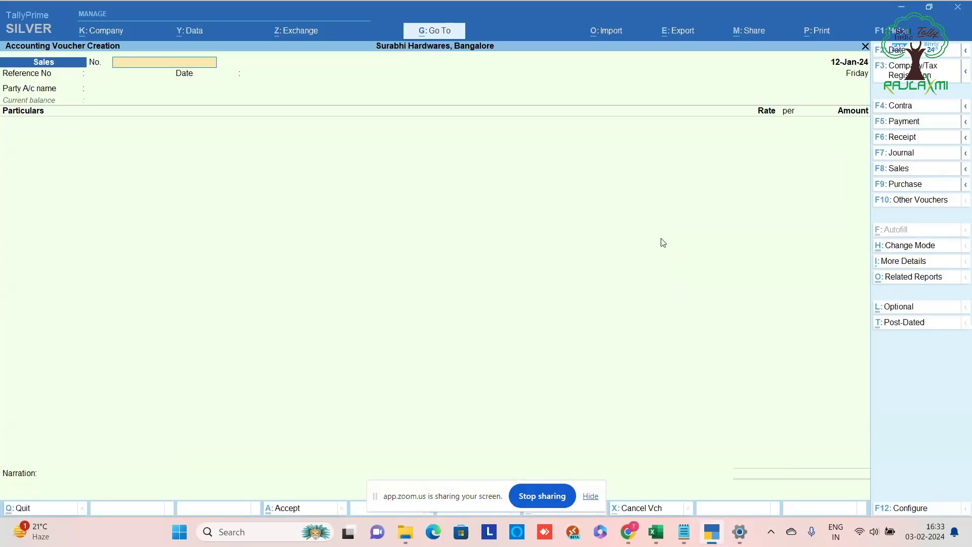
# Step: Quit voucher creation and open the 11-Jan-24 Anurag & Associate Co. voucher from the January sales register
pyautogui.press('Escape')
pyautogui.press('y')
pyautogui.press('Up')
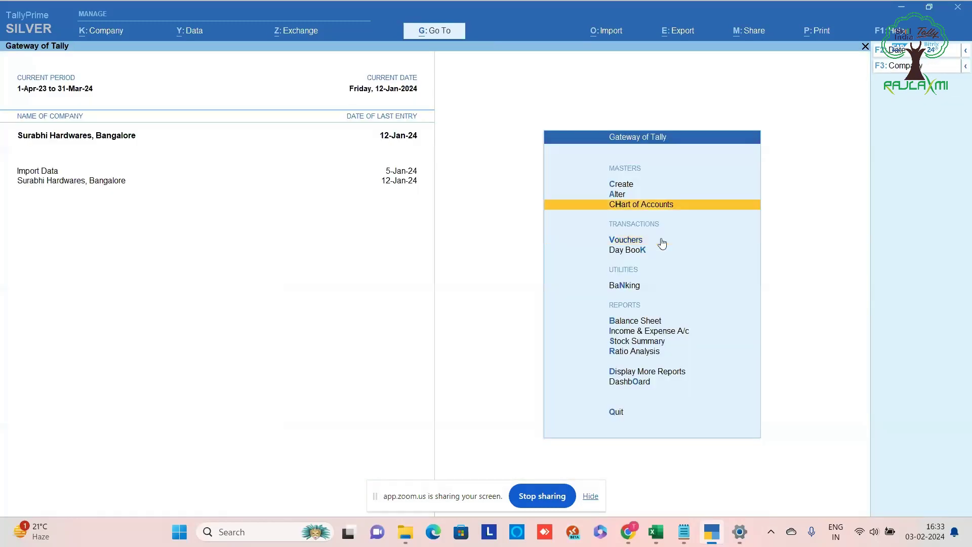
pyautogui.press('d')
pyautogui.press('a')
pyautogui.press('s')
pyautogui.press('Down')
pyautogui.press('Return')
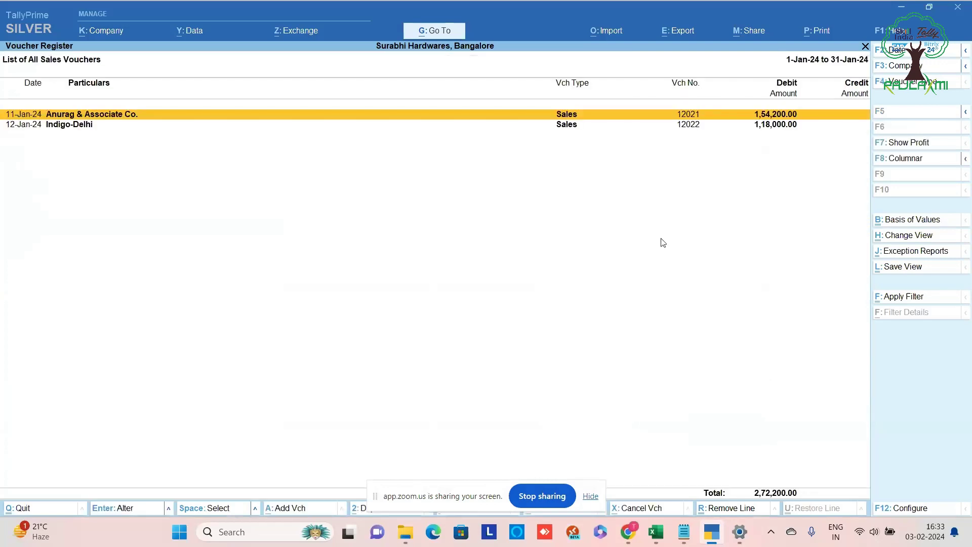
pyautogui.press('Return')
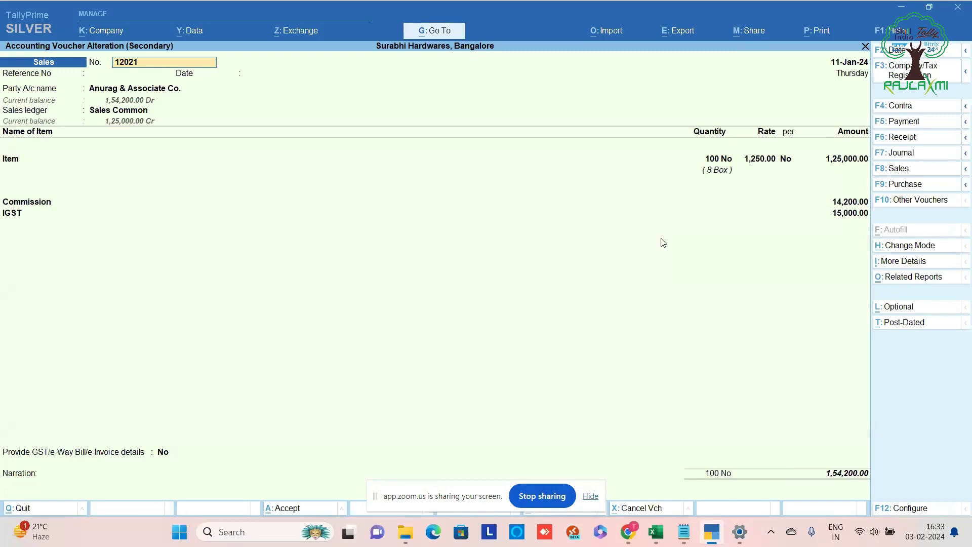
# Step: Configure the voucher to send no e-Way Bill details, neither with the e-Invoice nor after saving the voucher
pyautogui.press('F12')
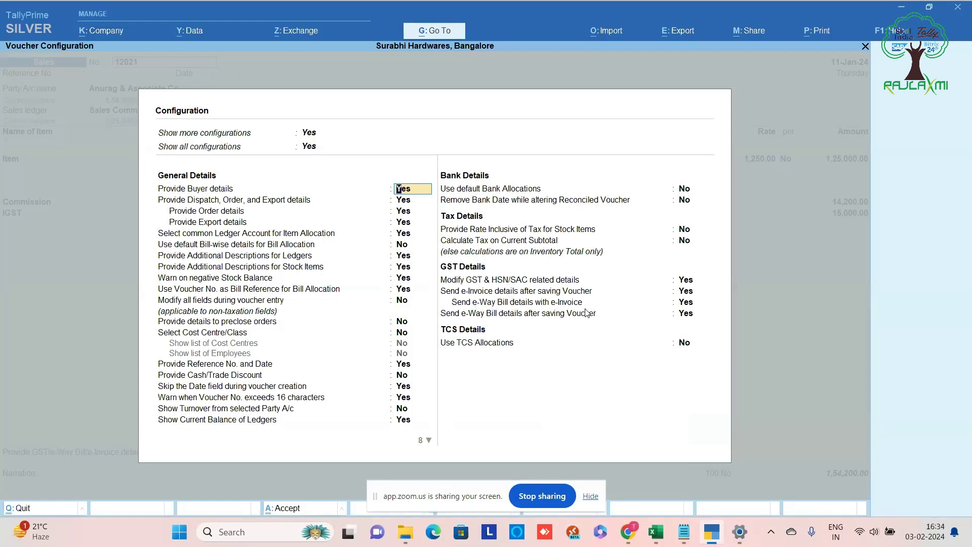
pyautogui.click(678, 304)
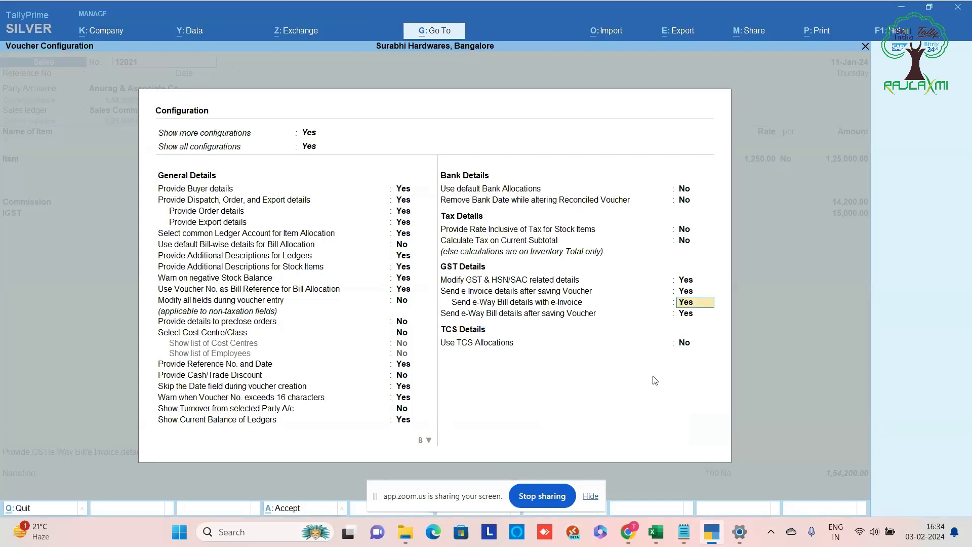
pyautogui.press('n')
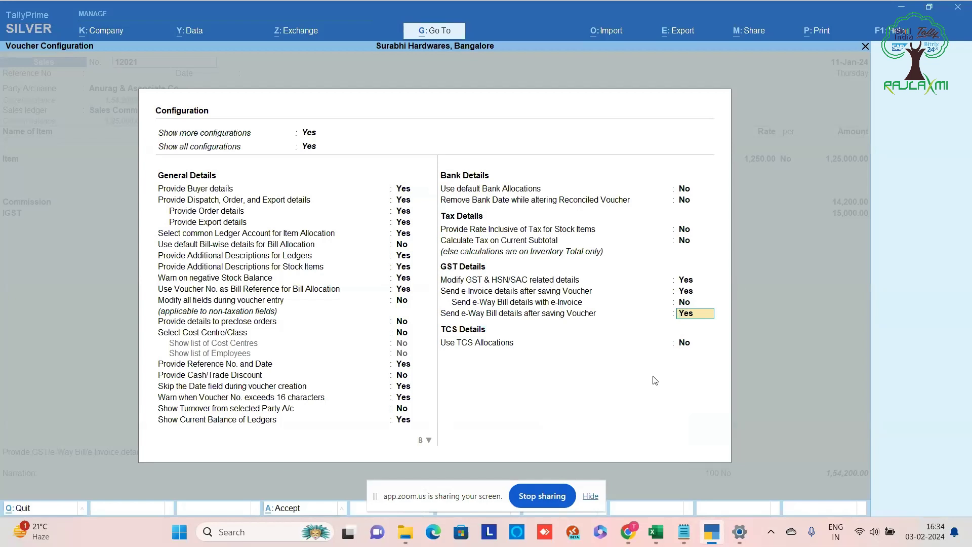
pyautogui.write('n')
pyautogui.press('Return')
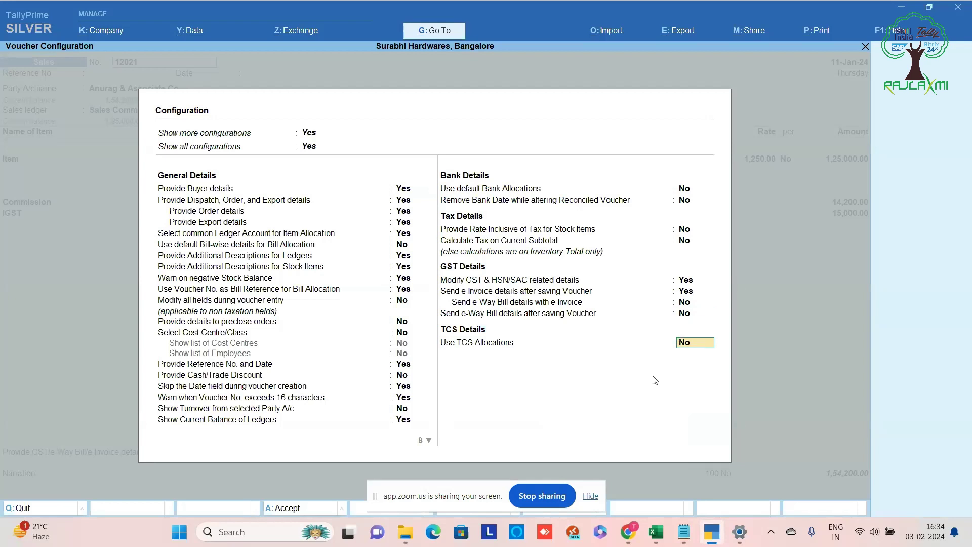
pyautogui.press('Return')
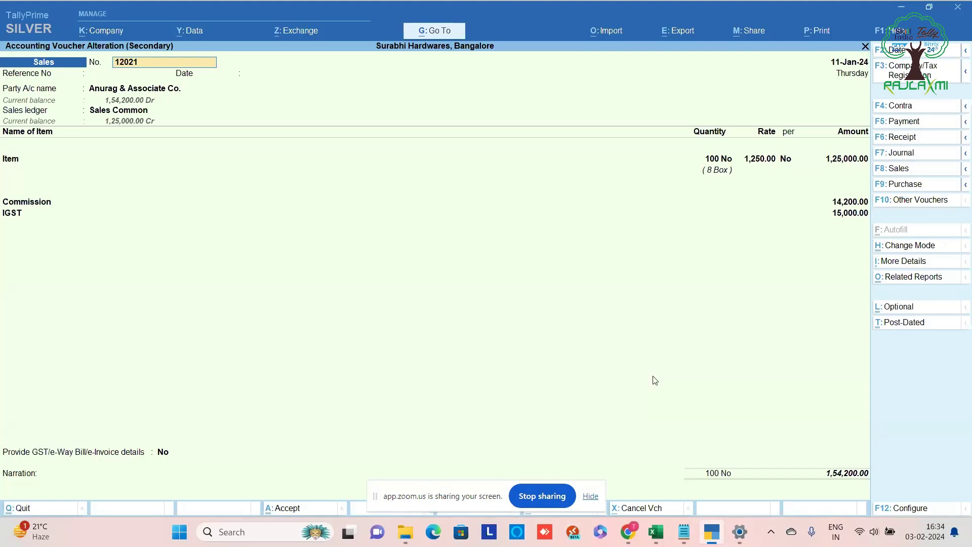
# Step: Set sending e-Way Bill details back to Yes, both with the e-Invoice and after saving the voucher
pyautogui.press('F12')
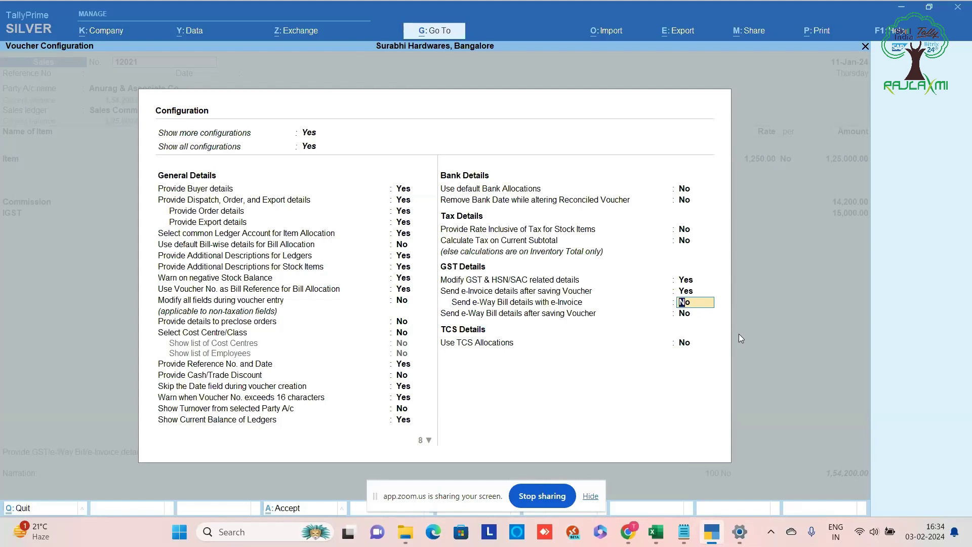
pyautogui.press('y')
pyautogui.press('y')
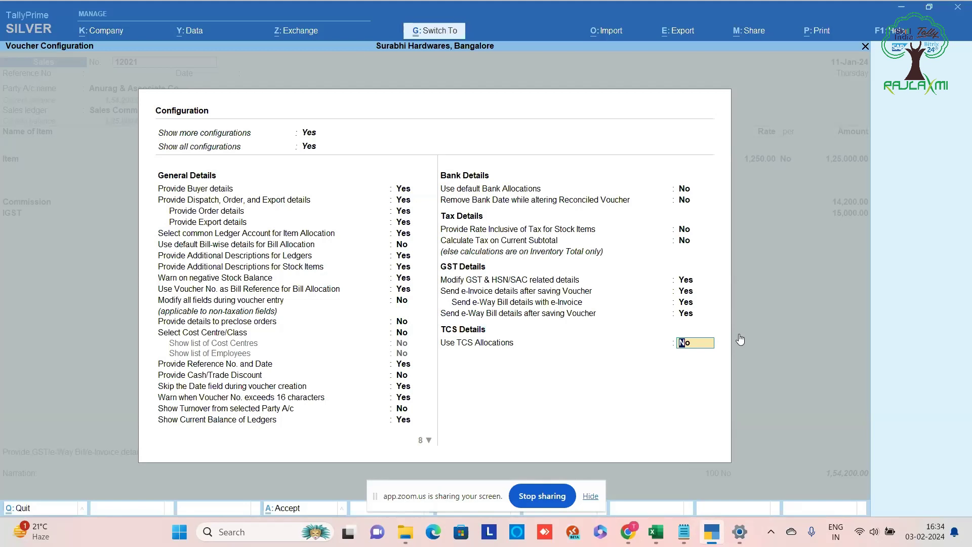
pyautogui.press('Return')
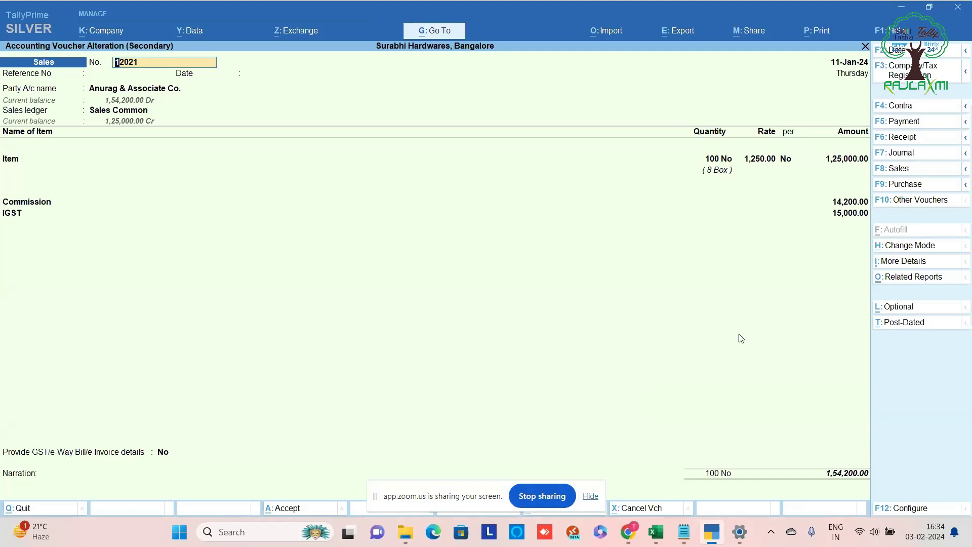
# Step: Quit the Anurag & Associate Co. voucher without saving and leave the sales register for the Display More Reports list
pyautogui.press('BackSpace')
pyautogui.press('Escape')
pyautogui.press('y')
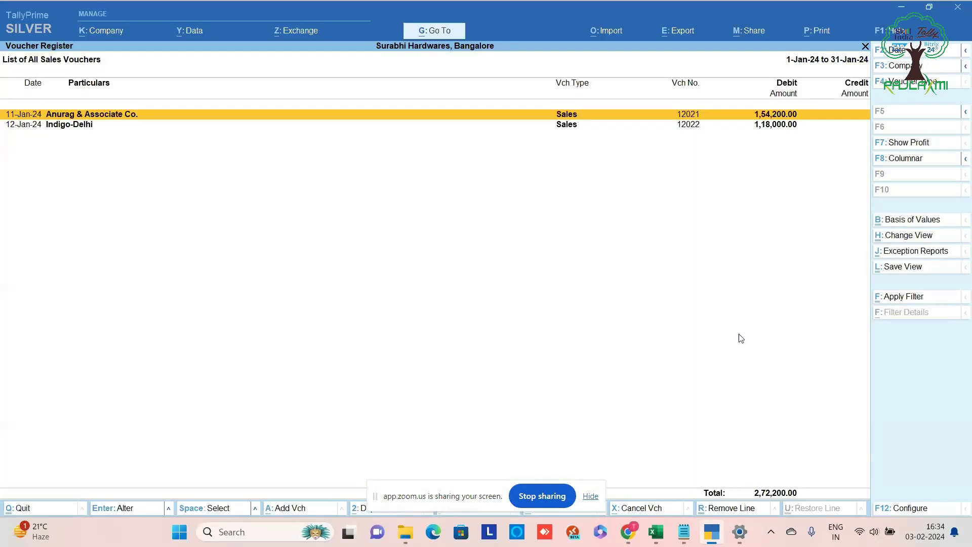
pyautogui.press('Escape')
pyautogui.press('Escape')
pyautogui.press('Escape')
pyautogui.press('Escape')
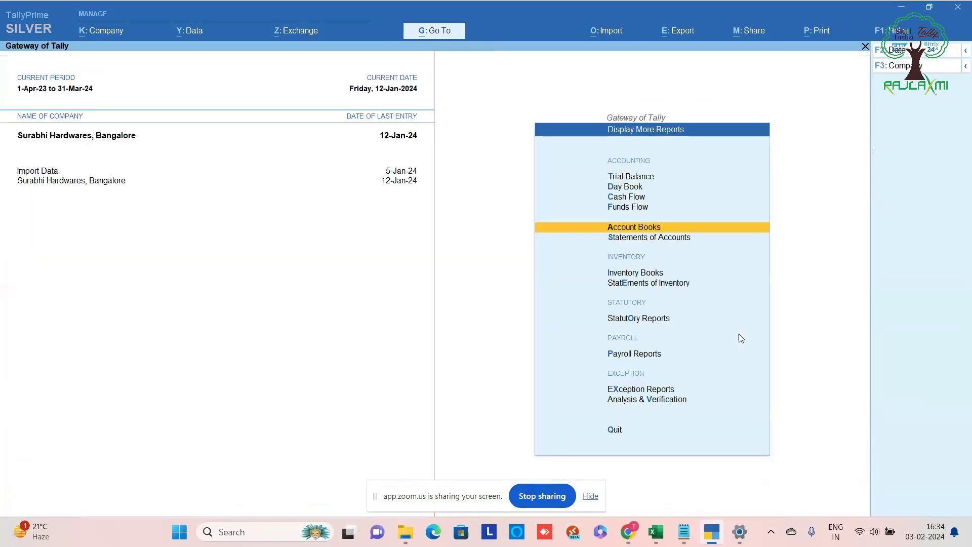